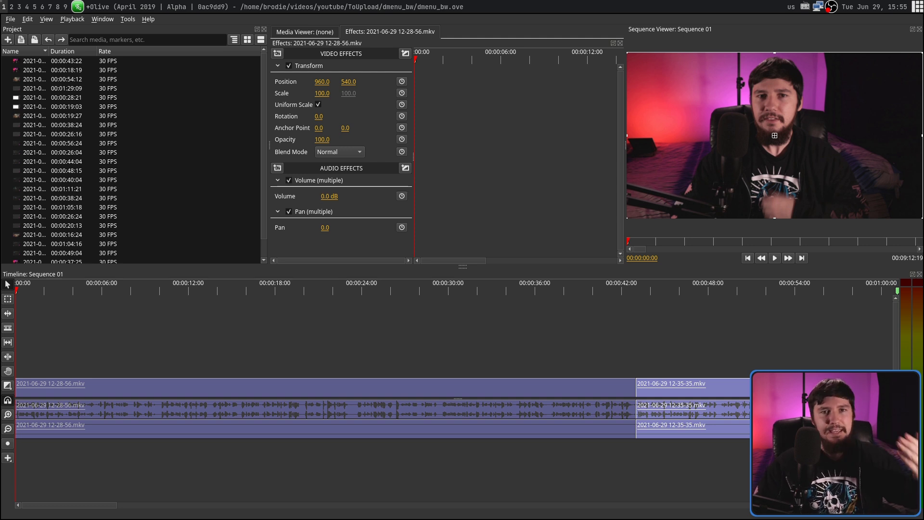
Step: Add a Box Blur video effect to the first clip
{"action": "left_click", "coordinate": [278, 53]}
{"action": "mouse_move", "coordinate": [317, 63]}
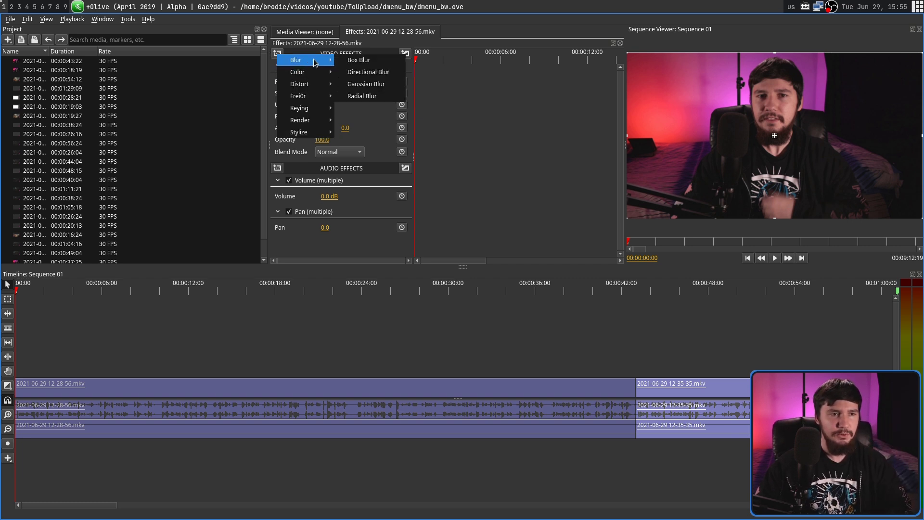
{"action": "left_click", "coordinate": [350, 62]}
Step: Add a Color Correction video effect to the same clip
{"action": "left_click", "coordinate": [281, 52]}
{"action": "mouse_move", "coordinate": [312, 69]}
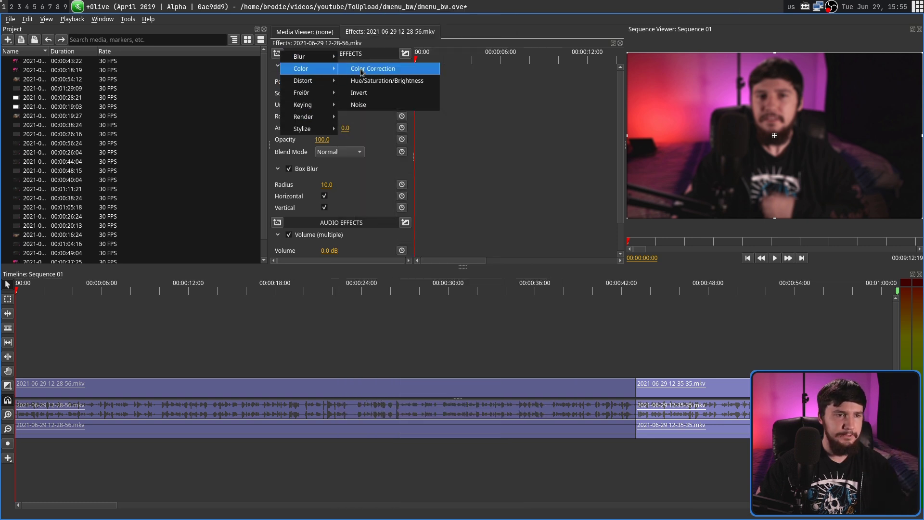
{"action": "left_click", "coordinate": [362, 70]}
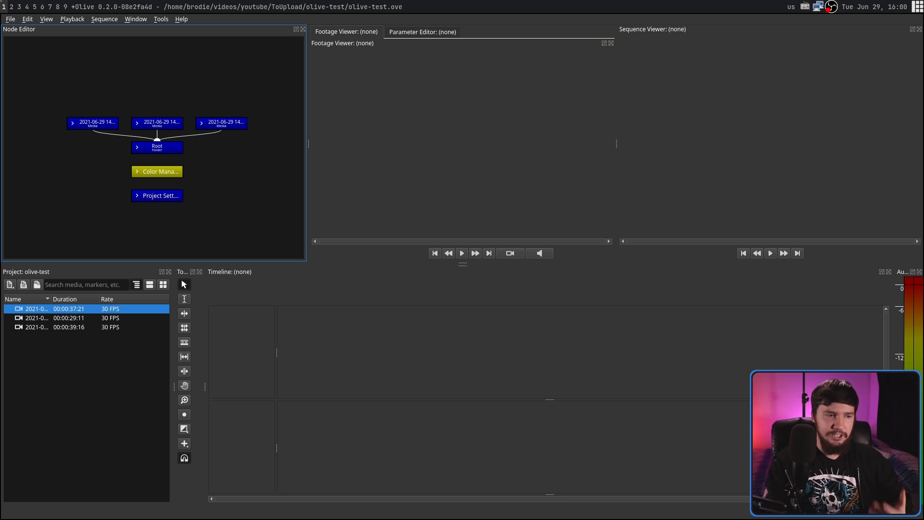
Step: Drop the first clip onto the timeline to create Sequence 1 with Transform, Volume and track nodes
{"action": "left_click_drag", "start_coordinate": [80, 311], "coordinate": [409, 352]}
{"action": "left_click", "coordinate": [426, 280]}
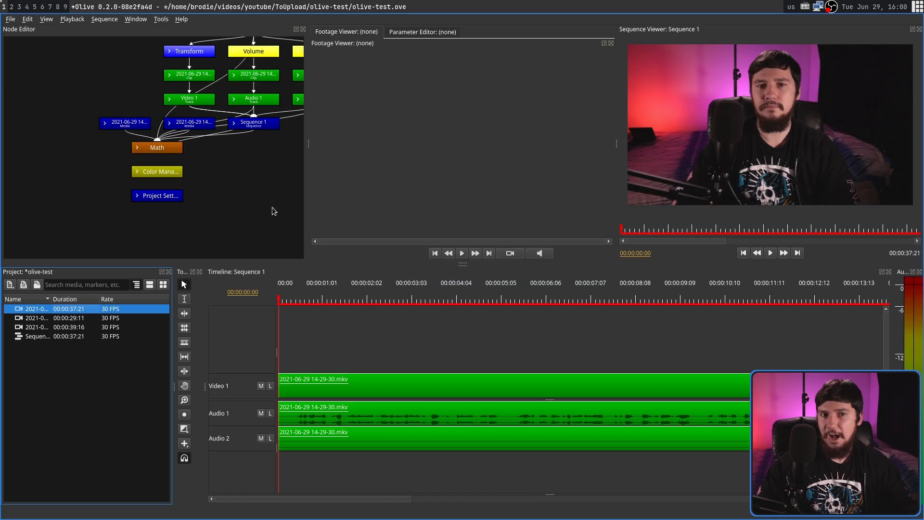
{"action": "left_click_drag", "start_coordinate": [268, 185], "coordinate": [212, 222]}
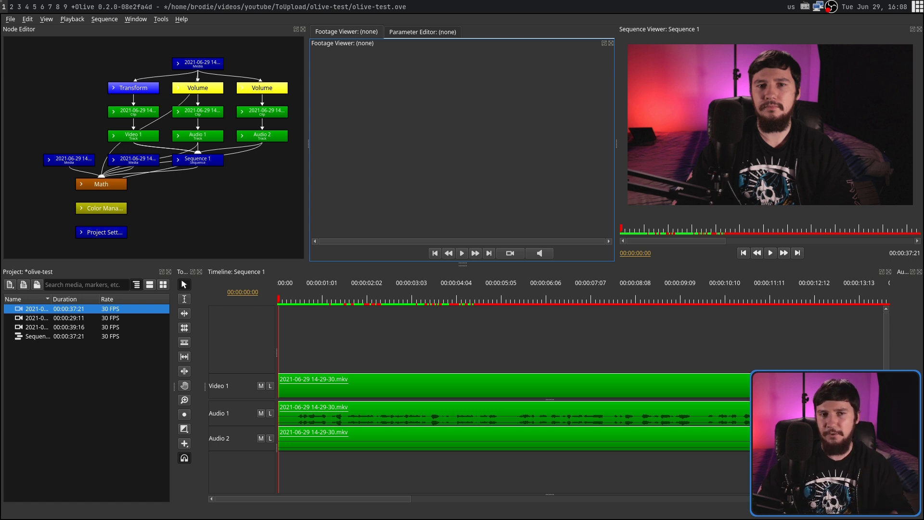
Step: Inspect the Transform node's parameters and select all three clips in the sequence
{"action": "left_click", "coordinate": [131, 87]}
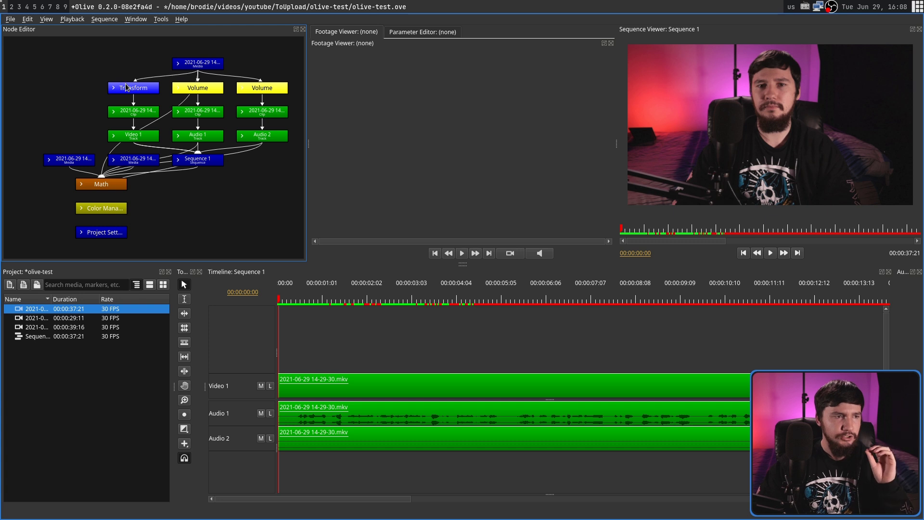
{"action": "left_click", "coordinate": [128, 88]}
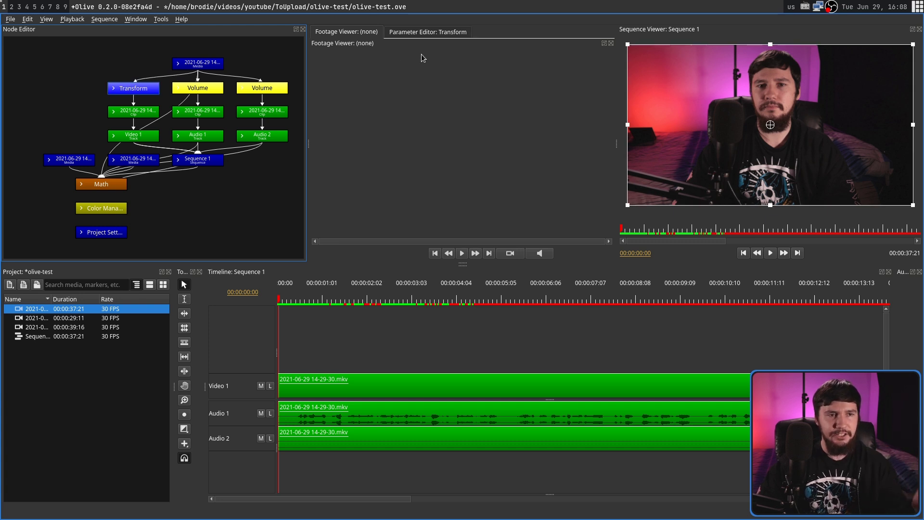
{"action": "left_click", "coordinate": [427, 33]}
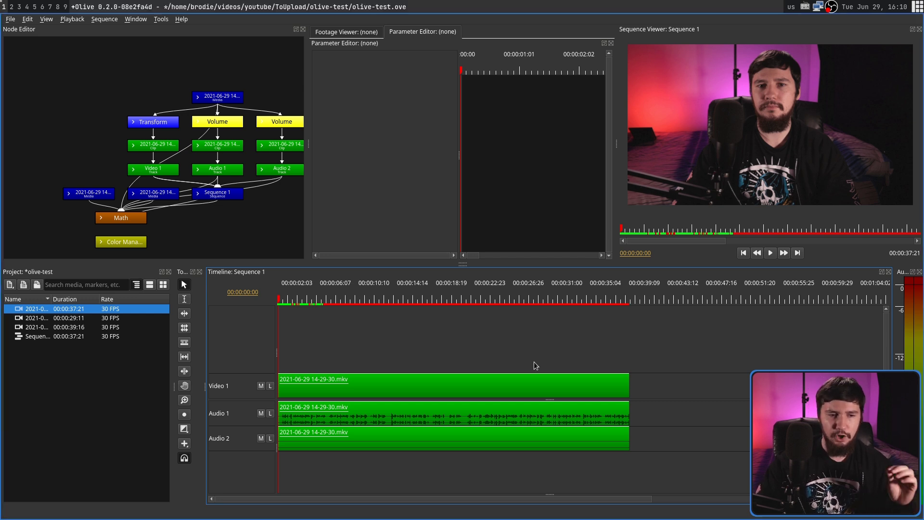
{"action": "left_click", "coordinate": [533, 383]}
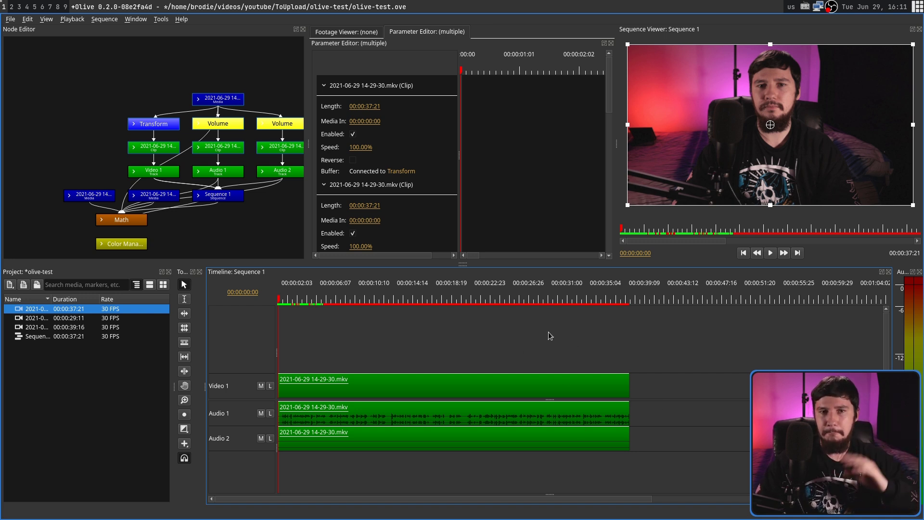
Step: Move the media node's branch up-left and the video clip node lower beneath Transform
{"action": "left_click_drag", "start_coordinate": [242, 105], "coordinate": [237, 86]}
{"action": "left_click", "coordinate": [165, 96]}
{"action": "left_click", "coordinate": [209, 88]}
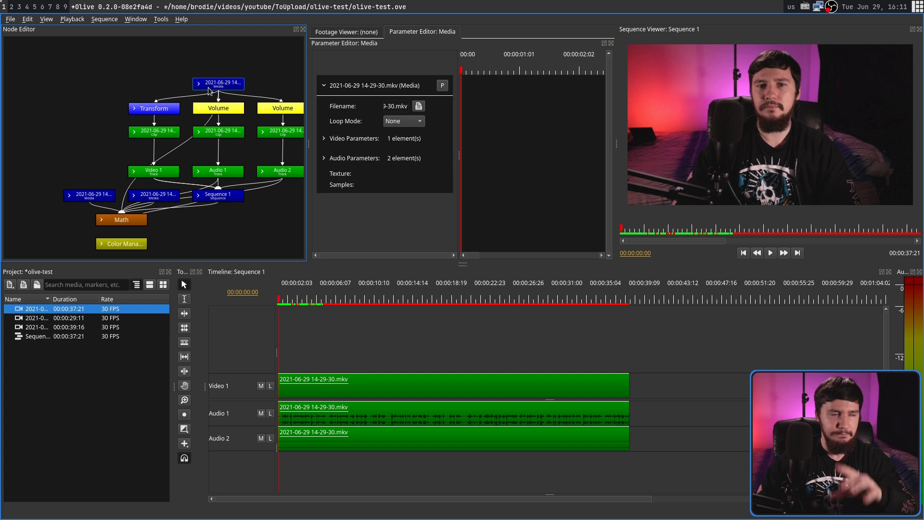
{"action": "left_click", "coordinate": [166, 108]}
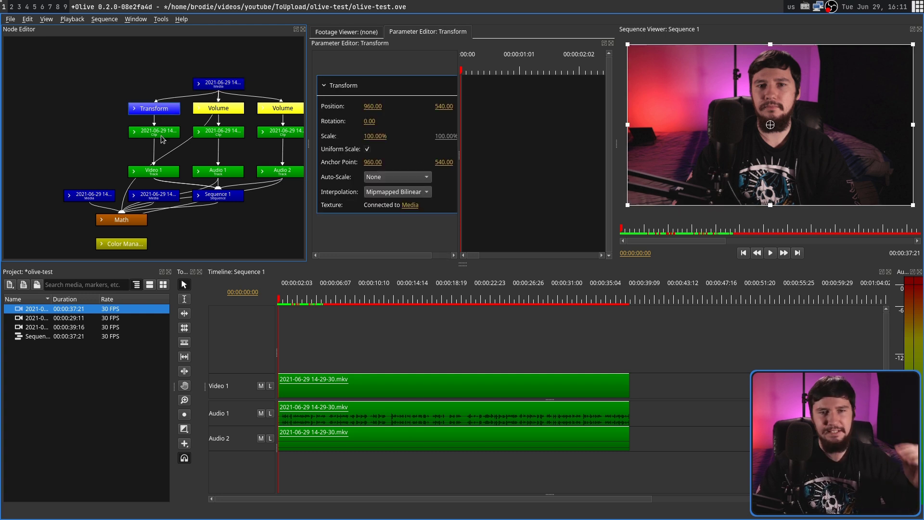
{"action": "left_click_drag", "start_coordinate": [157, 132], "coordinate": [159, 152]}
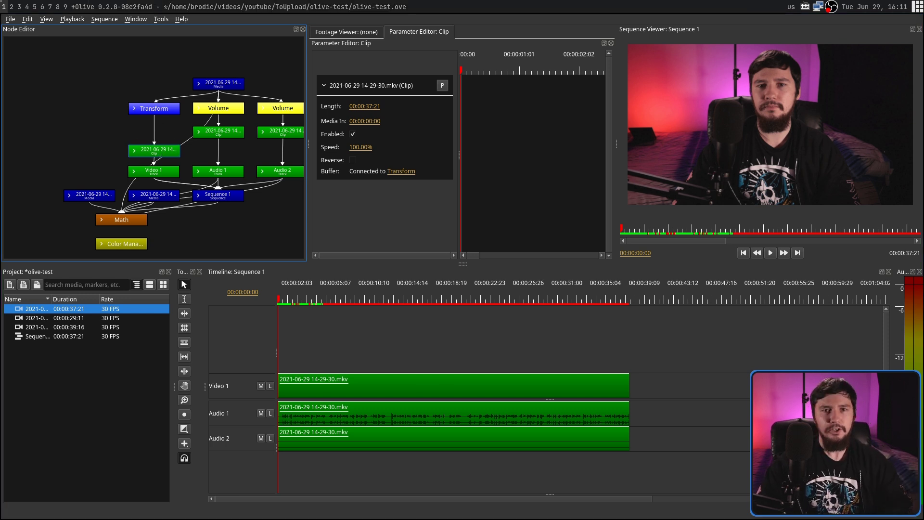
Step: Add a Filter > Blur node to the node graph canvas
{"action": "right_click", "coordinate": [47, 106]}
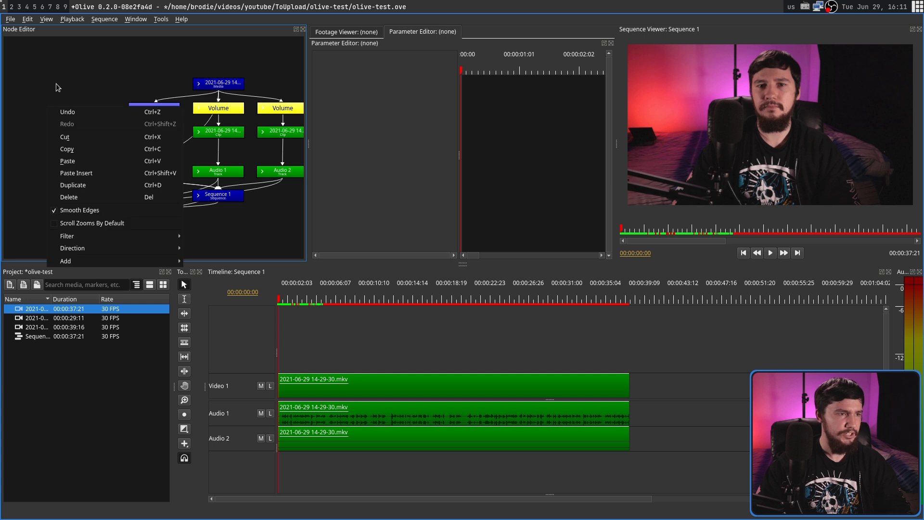
{"action": "left_click", "coordinate": [42, 82]}
{"action": "right_click", "coordinate": [78, 89]}
{"action": "mouse_move", "coordinate": [127, 244]}
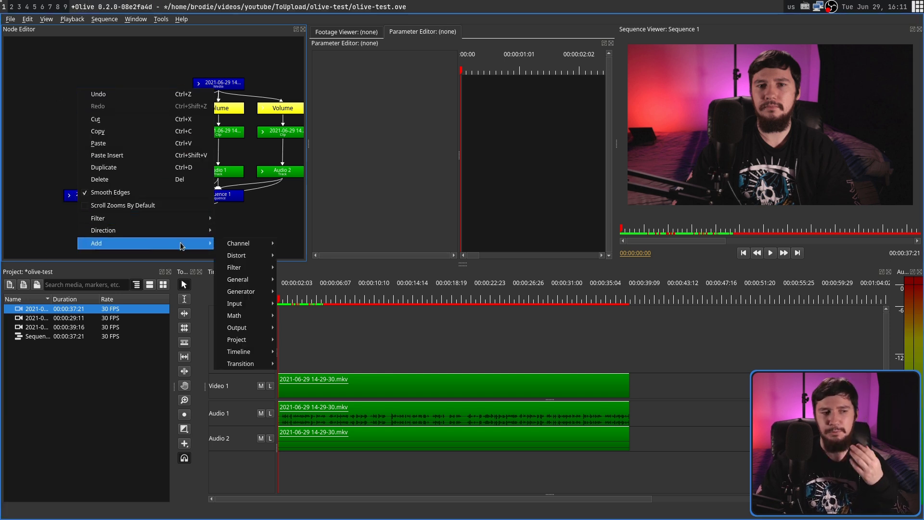
{"action": "mouse_move", "coordinate": [247, 269]}
{"action": "left_click", "coordinate": [295, 267]}
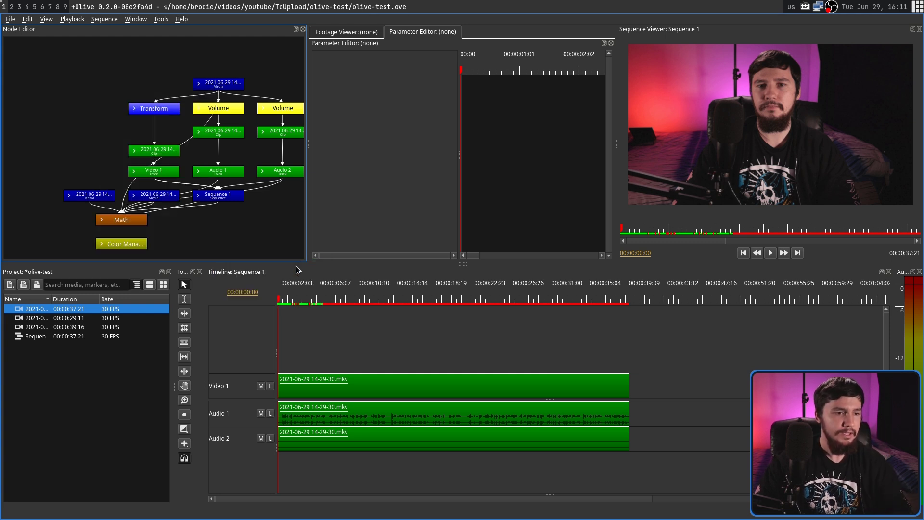
{"action": "left_click", "coordinate": [82, 132]}
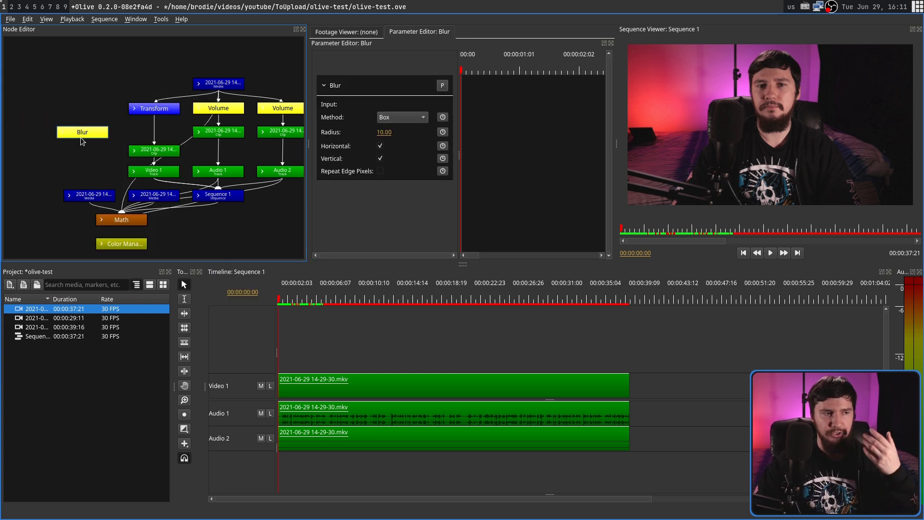
Step: Wire the Blur node between Transform's output and the video clip node
{"action": "left_click", "coordinate": [154, 108]}
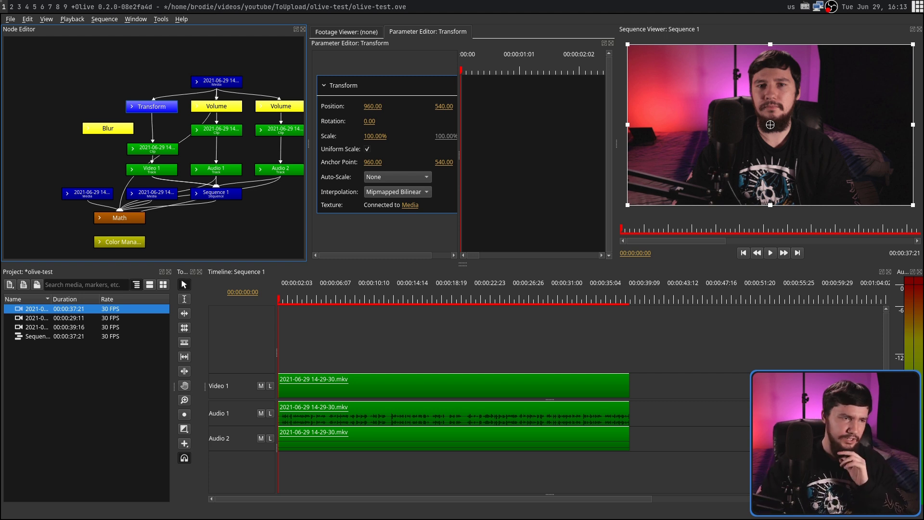
{"action": "left_click", "coordinate": [158, 151]}
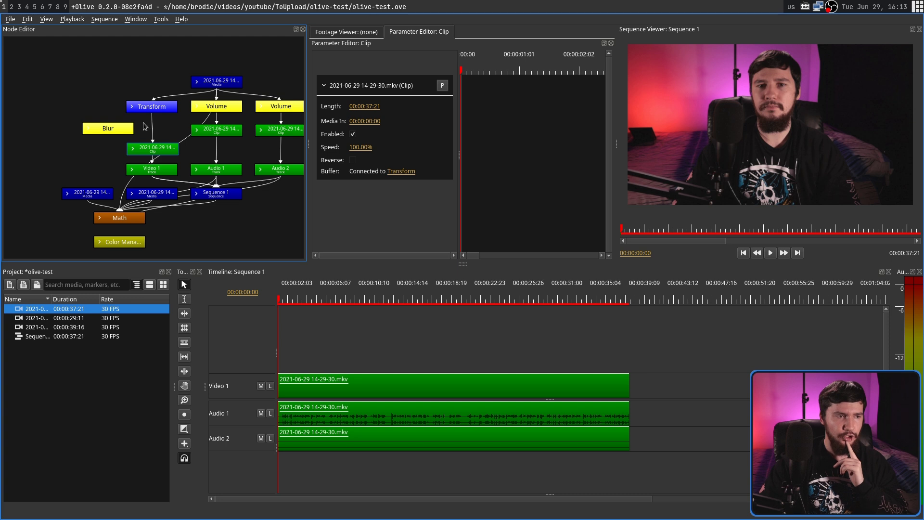
{"action": "left_click", "coordinate": [123, 133]}
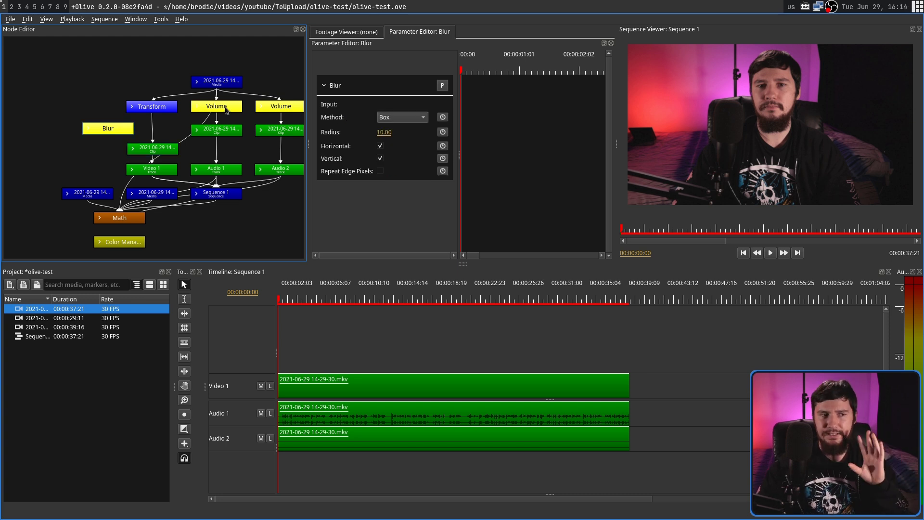
{"action": "left_click", "coordinate": [168, 129]}
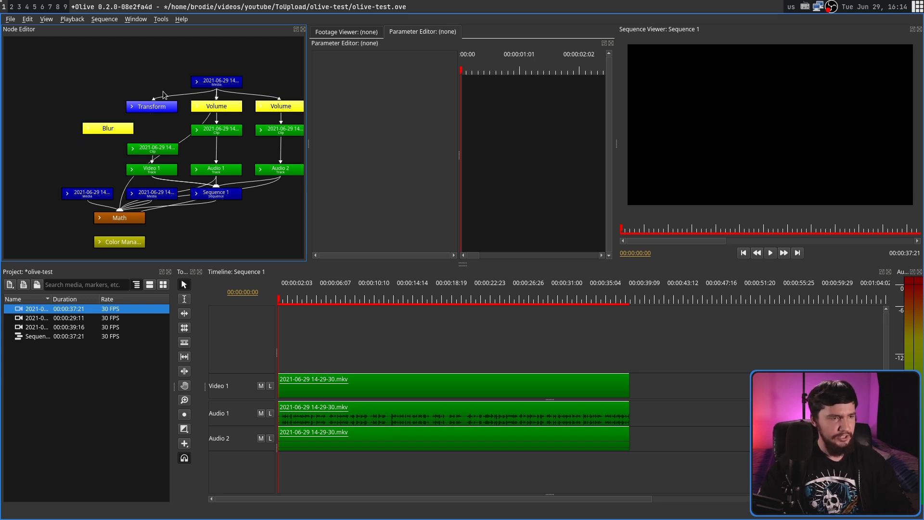
{"action": "mouse_move", "coordinate": [182, 128]}
{"action": "left_mouse_down"}
{"action": "mouse_move", "coordinate": [123, 119]}
{"action": "mouse_move", "coordinate": [107, 132]}
{"action": "mouse_move", "coordinate": [123, 159]}
{"action": "mouse_move", "coordinate": [122, 183]}
{"action": "mouse_move", "coordinate": [113, 126]}
{"action": "mouse_move", "coordinate": [166, 133]}
{"action": "left_mouse_up"}
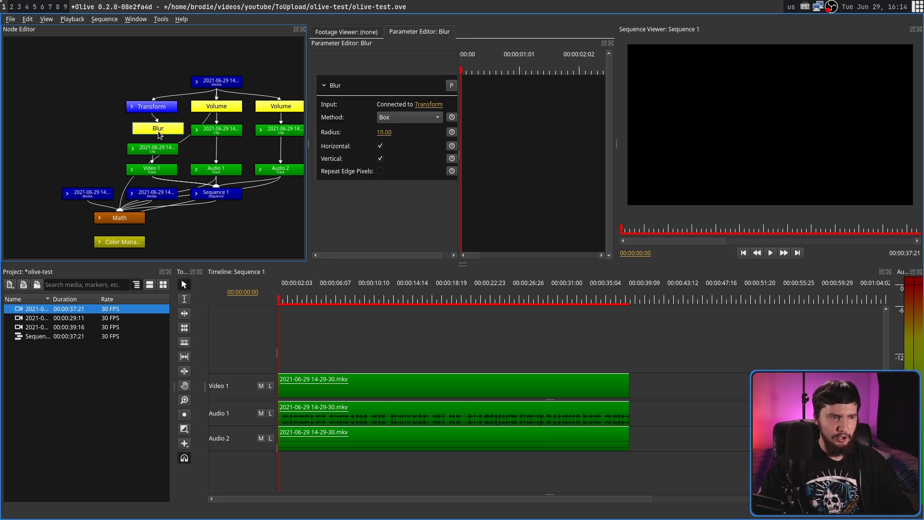
{"action": "key", "text": "ctrl+z"}
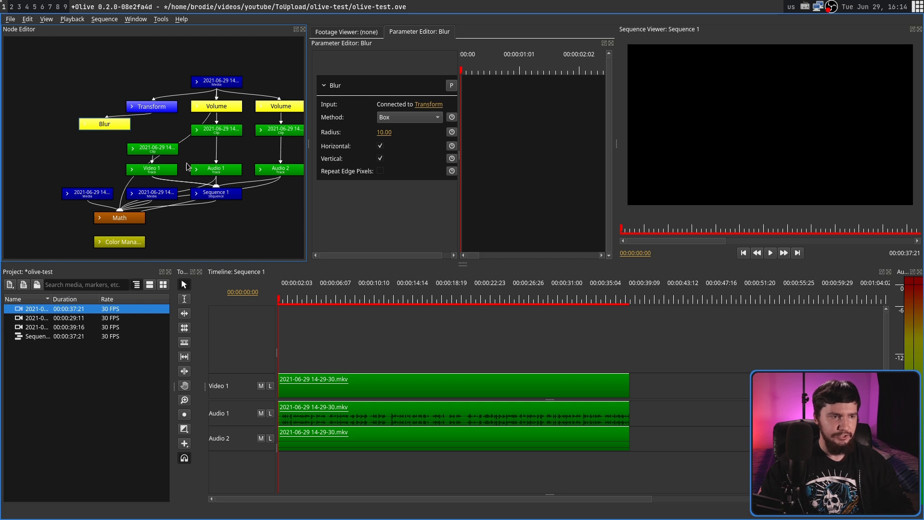
{"action": "left_click_drag", "start_coordinate": [123, 121], "coordinate": [156, 153]}
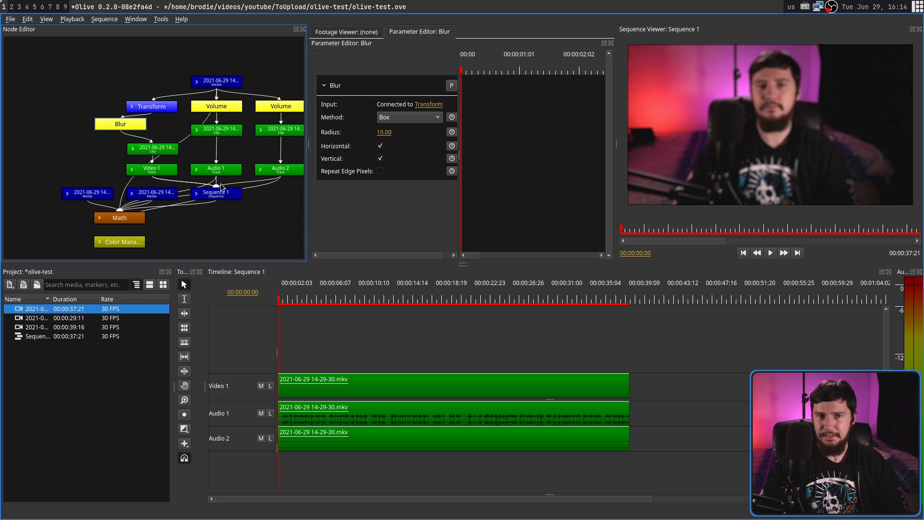
Step: Add a Crop node and route Blur's output into it instead of the video clip
{"action": "left_click", "coordinate": [114, 51]}
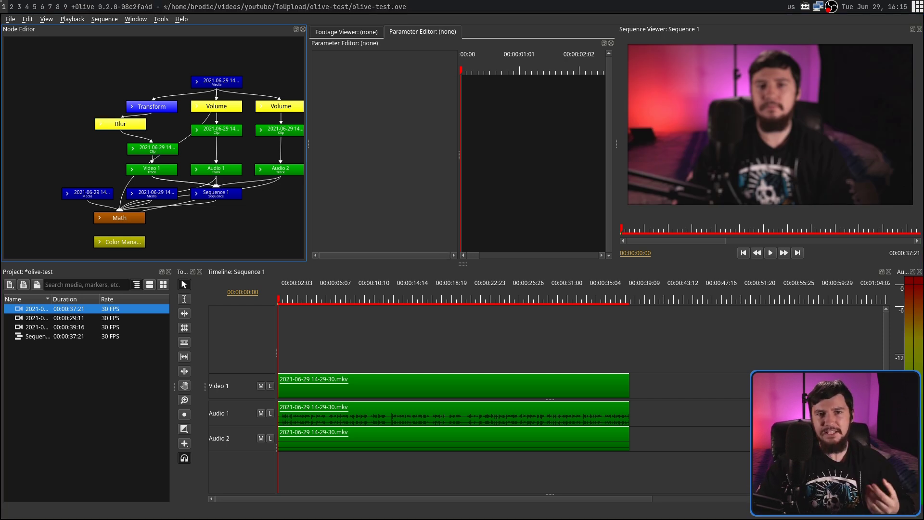
{"action": "right_click", "coordinate": [58, 137]}
{"action": "mouse_move", "coordinate": [115, 286]}
{"action": "mouse_move", "coordinate": [240, 302]}
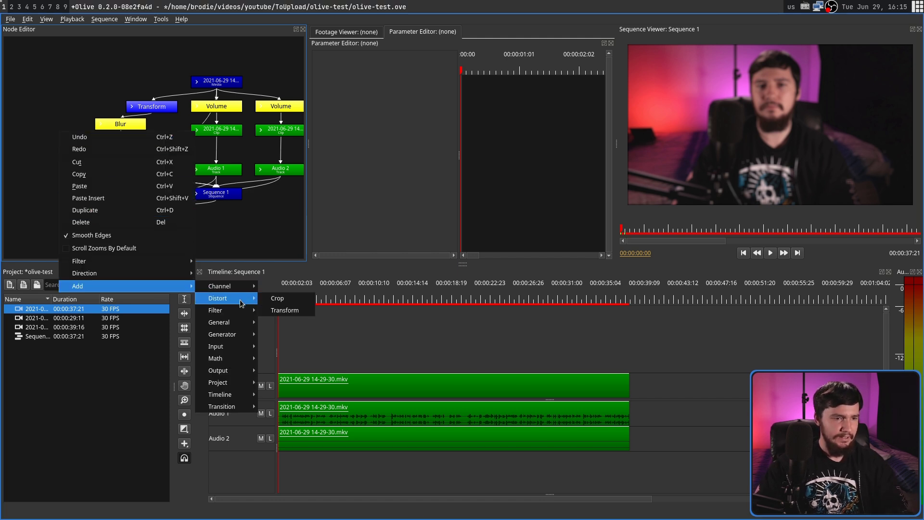
{"action": "left_click", "coordinate": [277, 299]}
{"action": "left_click", "coordinate": [80, 143]}
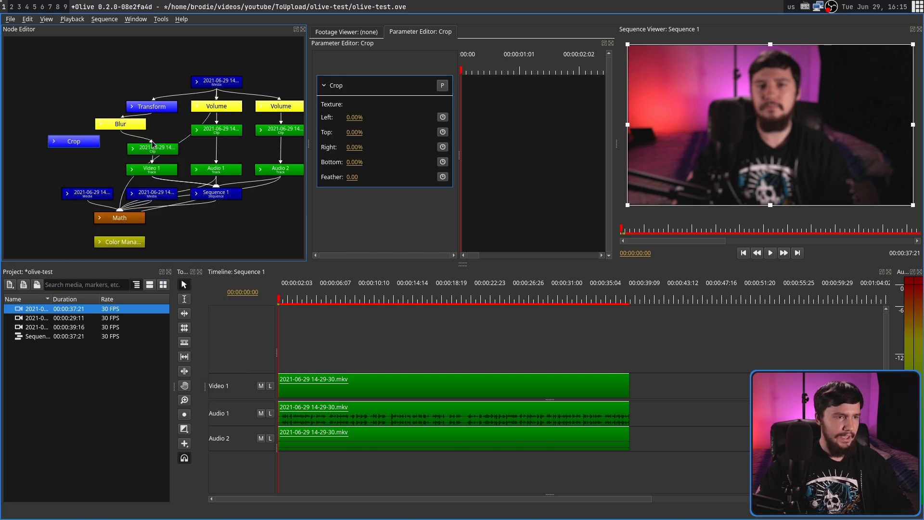
{"action": "mouse_move", "coordinate": [147, 144]}
{"action": "left_mouse_down"}
{"action": "mouse_move", "coordinate": [120, 134]}
{"action": "mouse_move", "coordinate": [74, 141]}
{"action": "mouse_move", "coordinate": [155, 150]}
{"action": "left_mouse_up"}
{"action": "left_click", "coordinate": [72, 141]}
Step: Adjust the Crop node's Left value and change the Transform rotation
{"action": "left_click", "coordinate": [73, 142]}
{"action": "left_click_drag", "start_coordinate": [354, 119], "coordinate": [500, 133]}
{"action": "left_click", "coordinate": [152, 106]}
{"action": "left_click", "coordinate": [120, 124]}
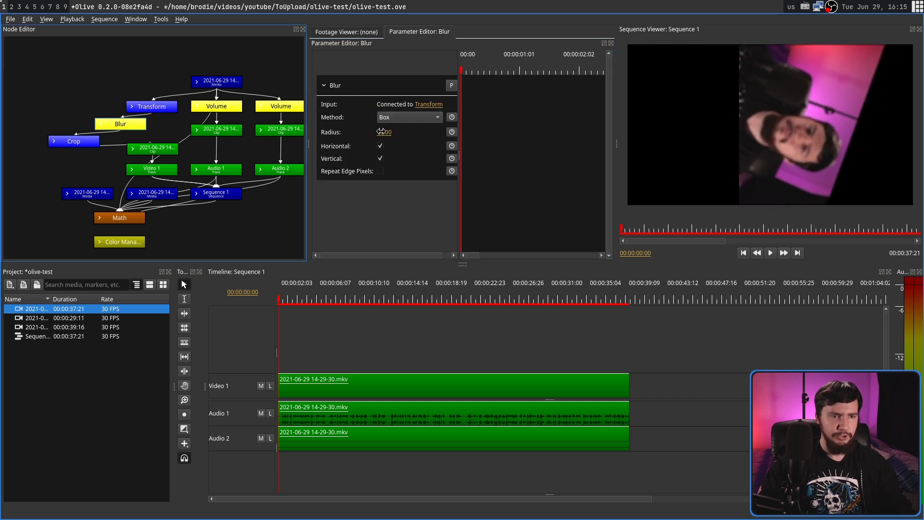
Step: Raise the Blur radius to 95.00 and compare it with Transform's parameters
{"action": "left_click_drag", "start_coordinate": [380, 132], "coordinate": [441, 141]}
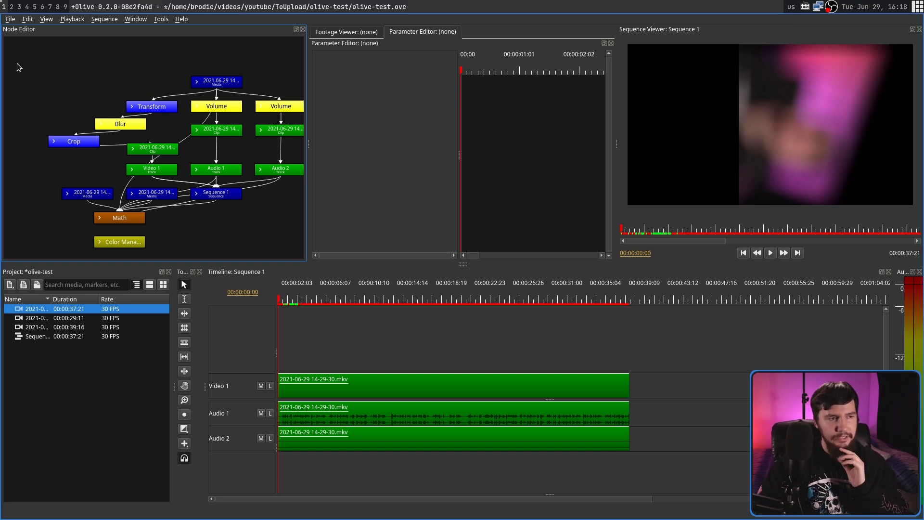
{"action": "left_click", "coordinate": [145, 104]}
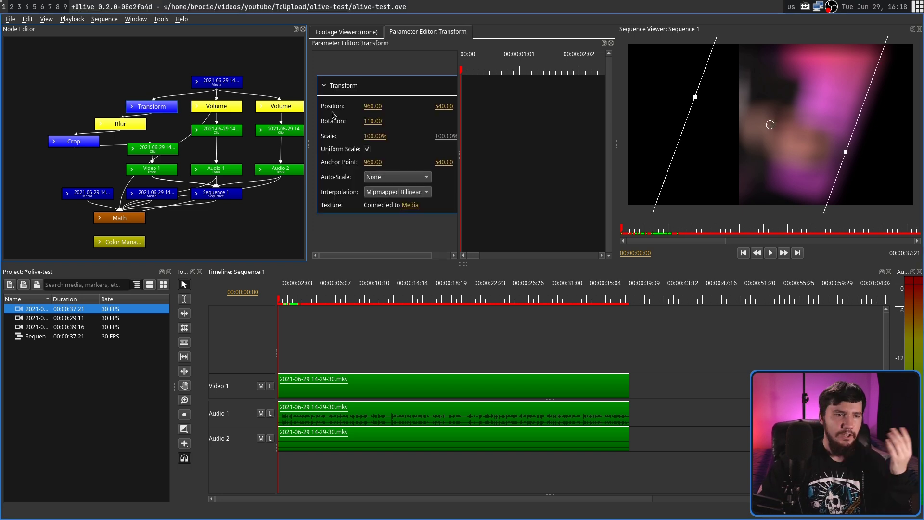
{"action": "left_click", "coordinate": [130, 127]}
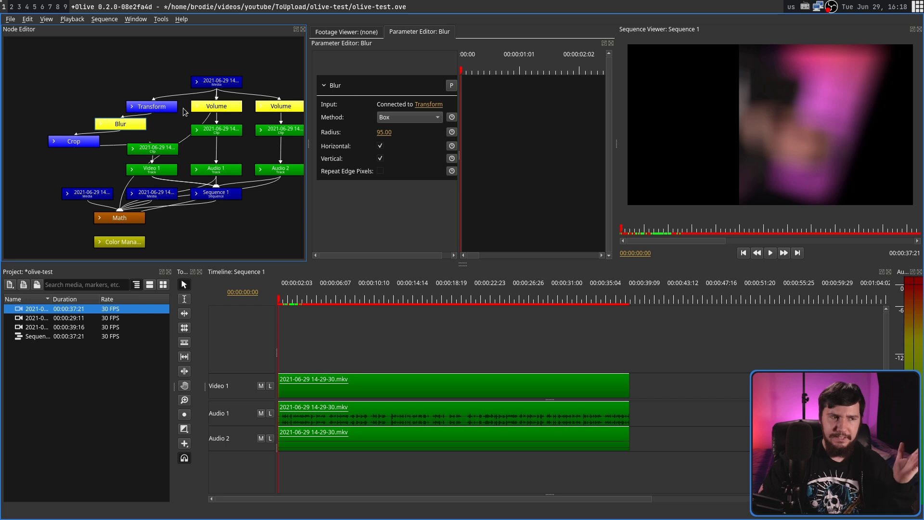
{"action": "left_click", "coordinate": [166, 109]}
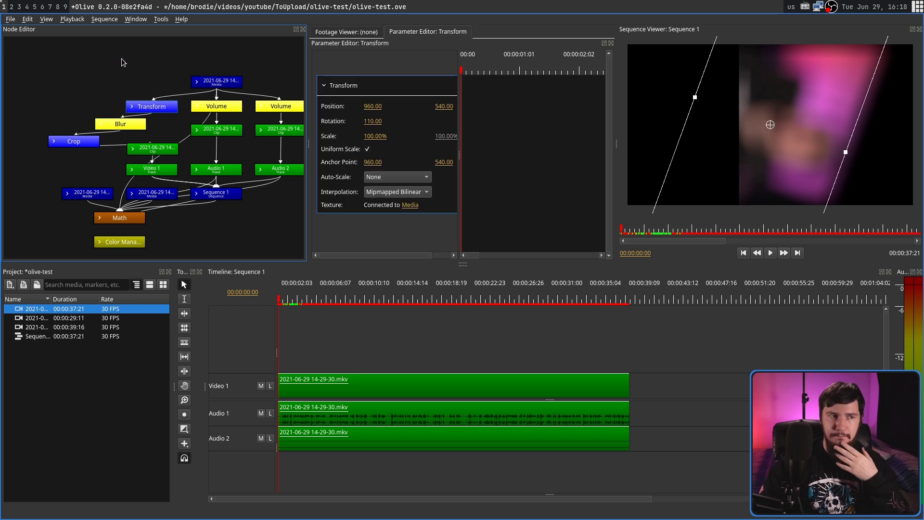
Step: Add a Math node at the top left and set its value to 70
{"action": "right_click", "coordinate": [95, 59]}
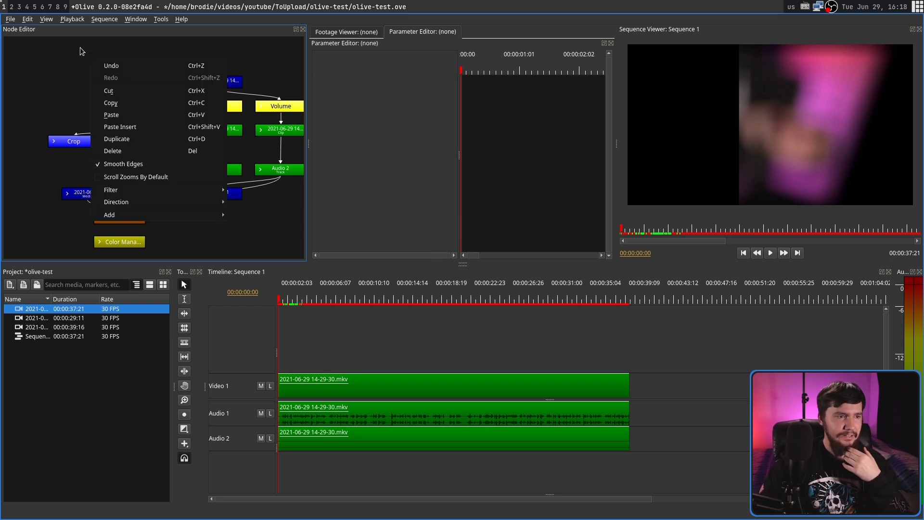
{"action": "mouse_move", "coordinate": [178, 215]}
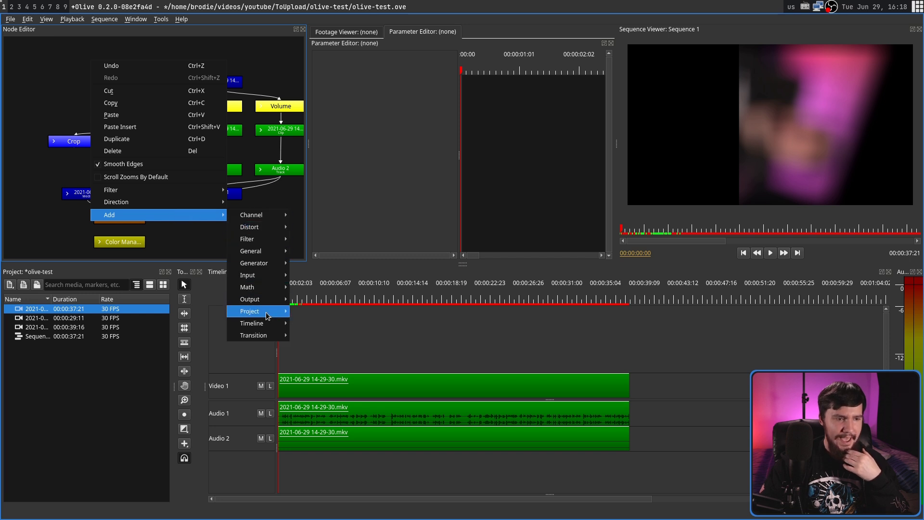
{"action": "mouse_move", "coordinate": [269, 288]}
{"action": "left_click", "coordinate": [308, 291]}
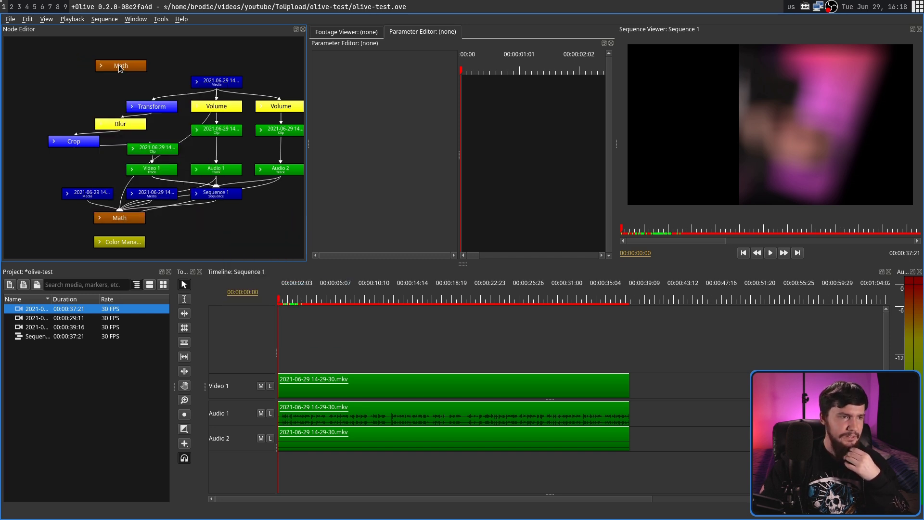
{"action": "left_click", "coordinate": [117, 64]}
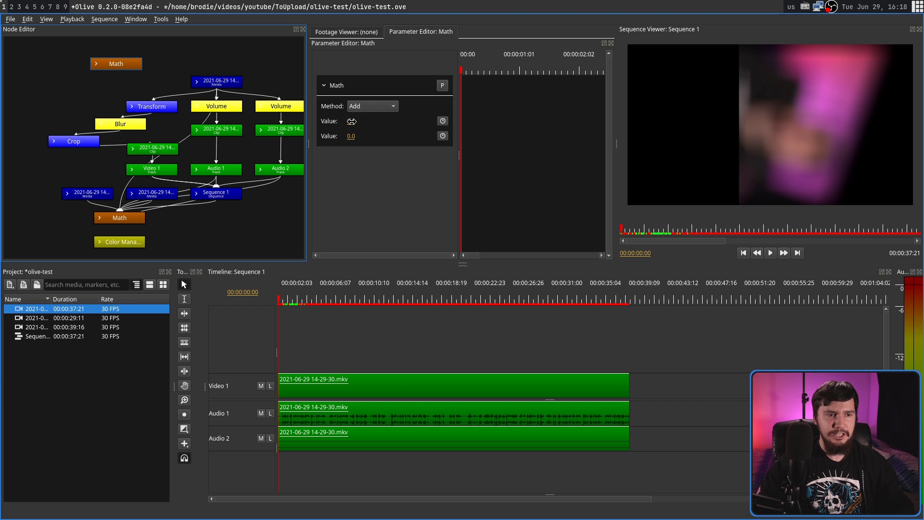
{"action": "left_click_drag", "start_coordinate": [350, 121], "coordinate": [409, 127]}
{"action": "left_click", "coordinate": [197, 57]}
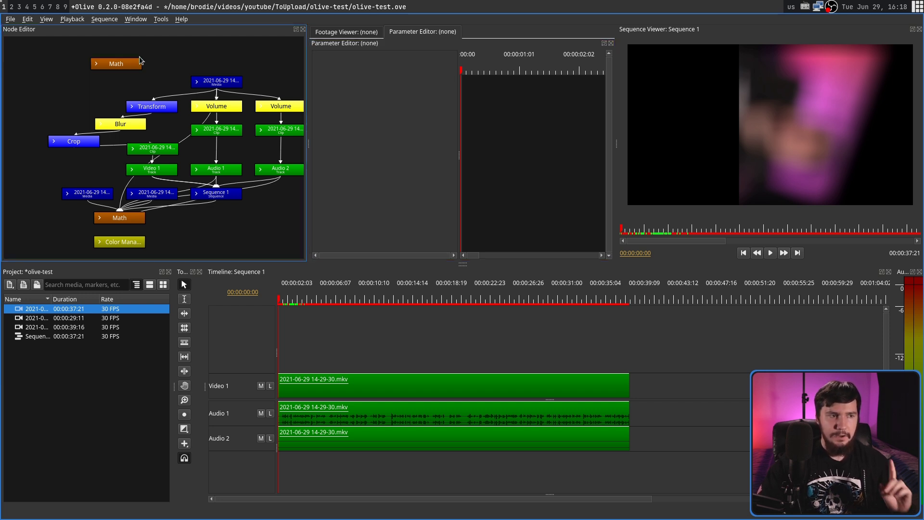
Step: Link the Math output to Blur Radius and Transform Rotation, then try a larger value
{"action": "left_click_drag", "start_coordinate": [126, 65], "coordinate": [164, 122]}
{"action": "left_click_drag", "start_coordinate": [111, 113], "coordinate": [133, 150]}
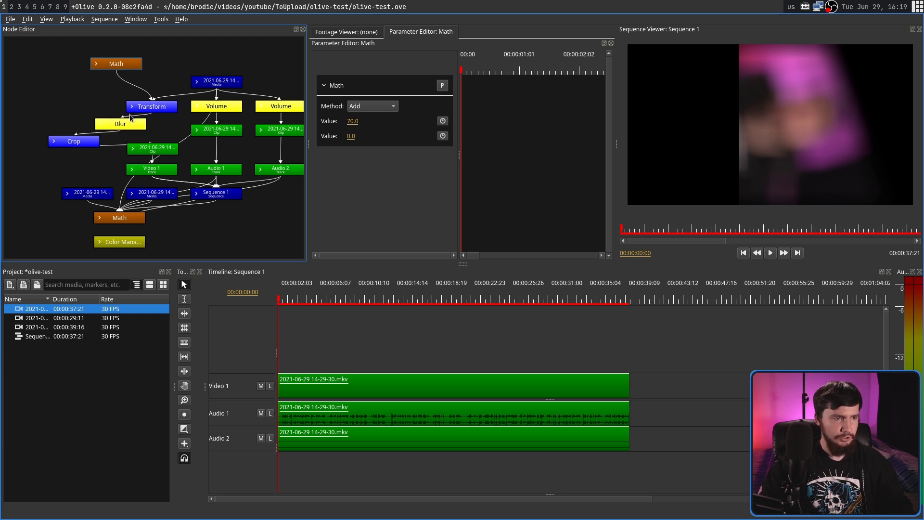
{"action": "left_click", "coordinate": [130, 124]}
{"action": "left_click_drag", "start_coordinate": [126, 67], "coordinate": [134, 150]}
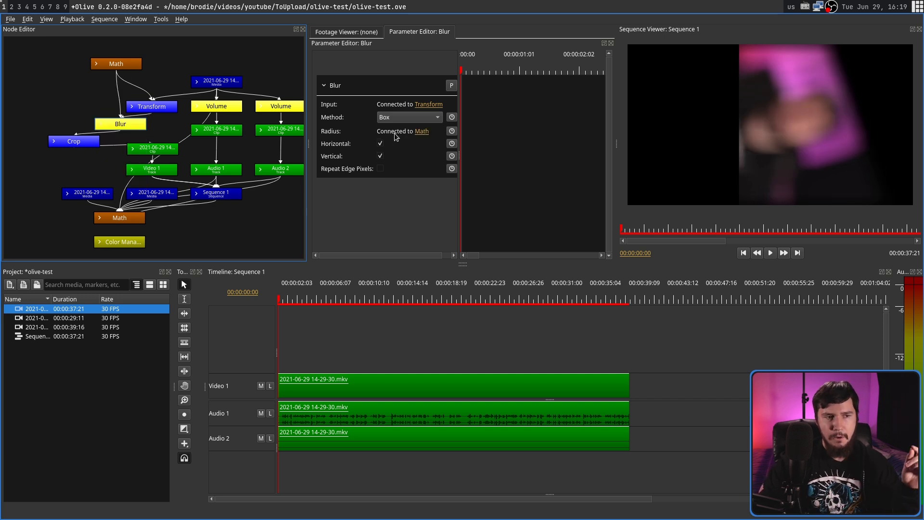
{"action": "left_click", "coordinate": [153, 106]}
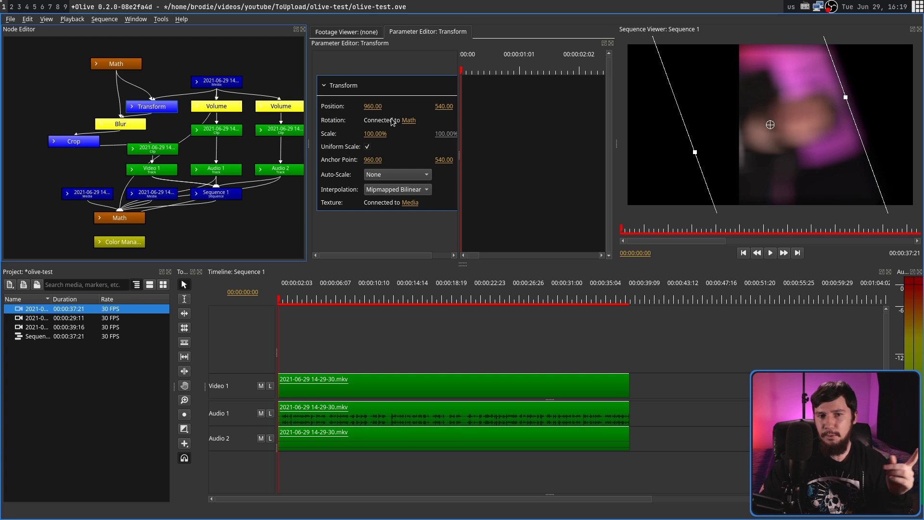
{"action": "left_click", "coordinate": [131, 66]}
{"action": "mouse_move", "coordinate": [353, 120]}
{"action": "left_mouse_down"}
{"action": "mouse_move", "coordinate": [408, 125]}
{"action": "mouse_move", "coordinate": [351, 124]}
{"action": "left_mouse_up"}
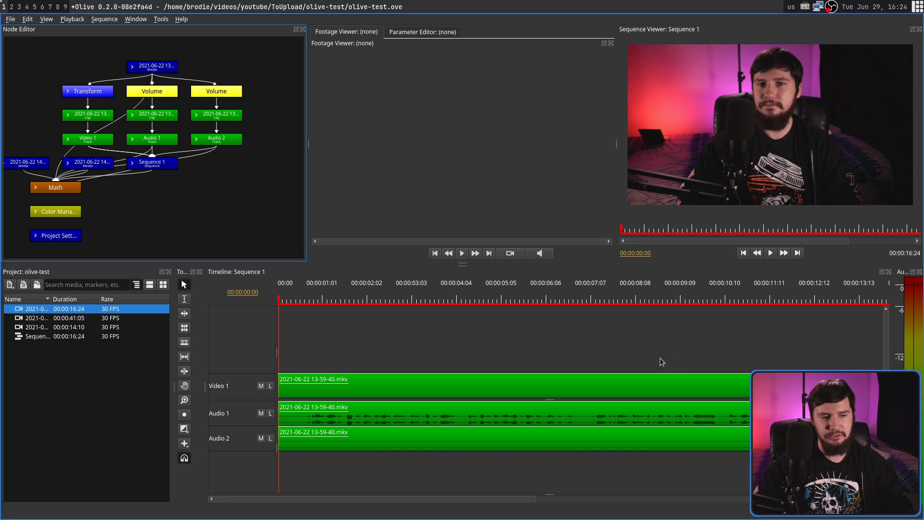
Step: Swap the Volume connection from the Audio 1 clip node to Audio 2, then select the linked clips
{"action": "scroll", "coordinate": [659, 363], "scroll_direction": "down", "scroll_amount": 1}
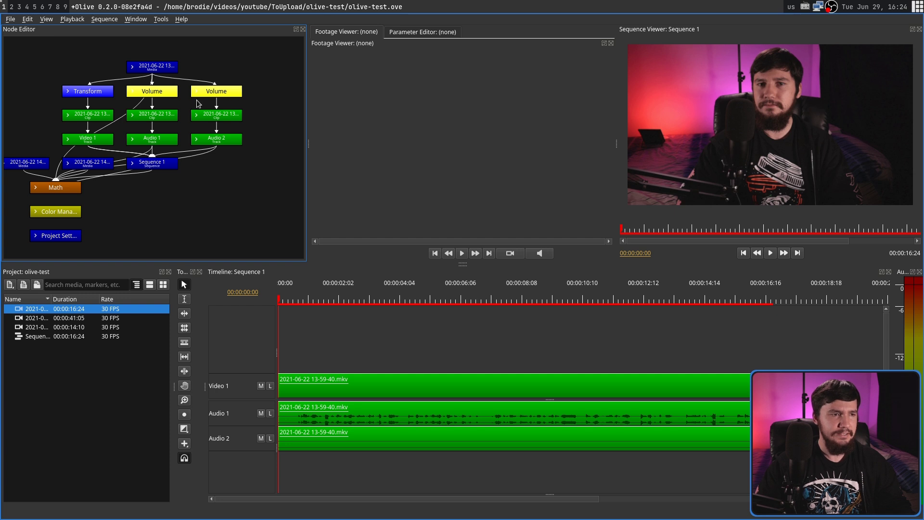
{"action": "left_click_drag", "start_coordinate": [236, 107], "coordinate": [155, 120]}
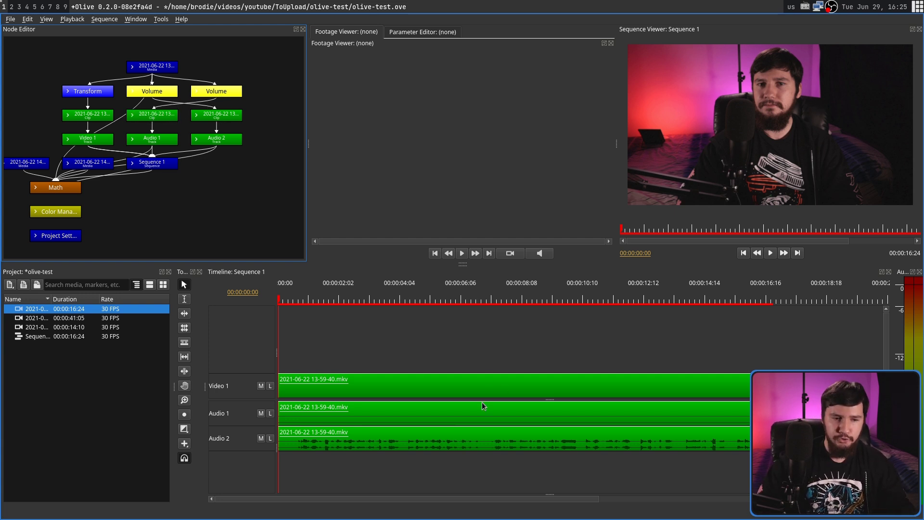
{"action": "left_click_drag", "start_coordinate": [496, 405], "coordinate": [451, 395]}
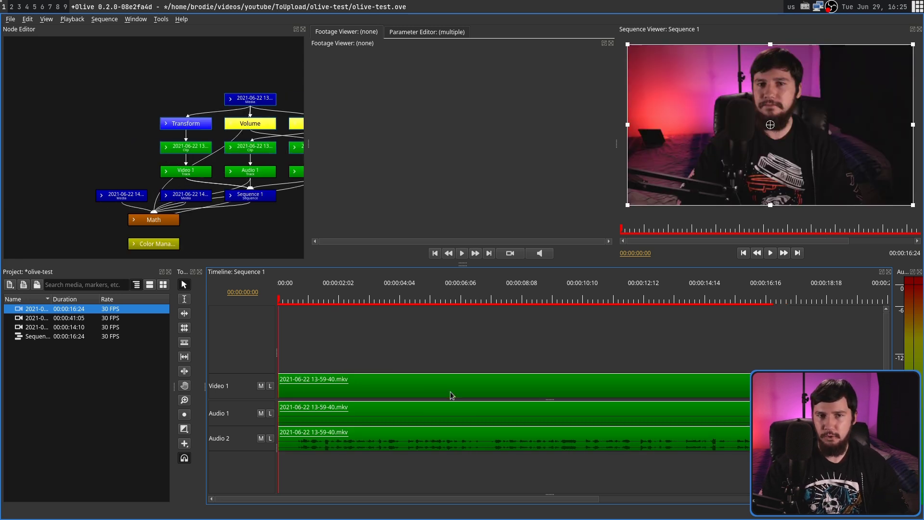
Step: Select the Audio 2 track node and review its settings in the Parameter Editor
{"action": "left_click", "coordinate": [279, 240]}
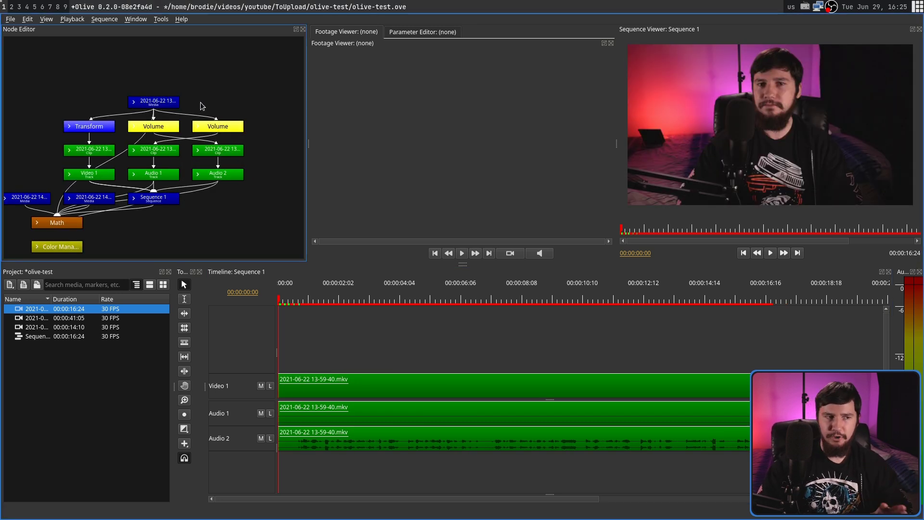
{"action": "left_click_drag", "start_coordinate": [235, 162], "coordinate": [138, 167]}
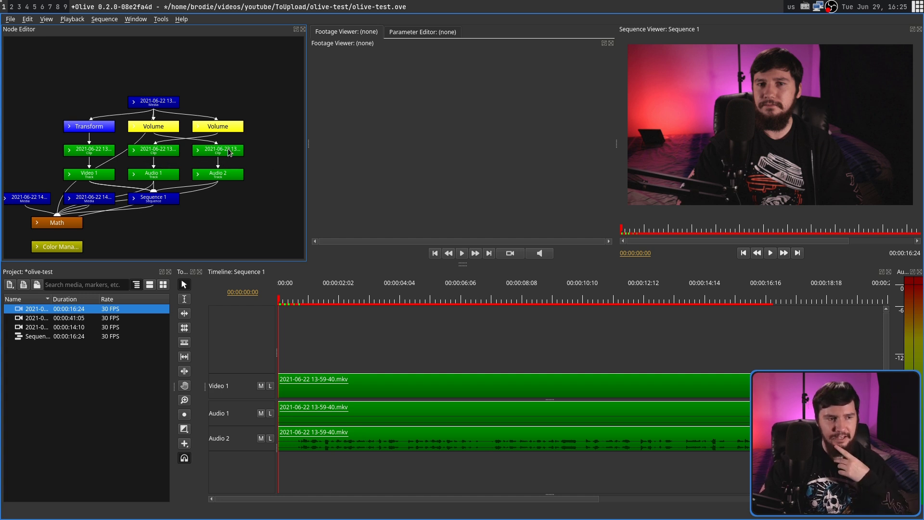
{"action": "left_click", "coordinate": [229, 179]}
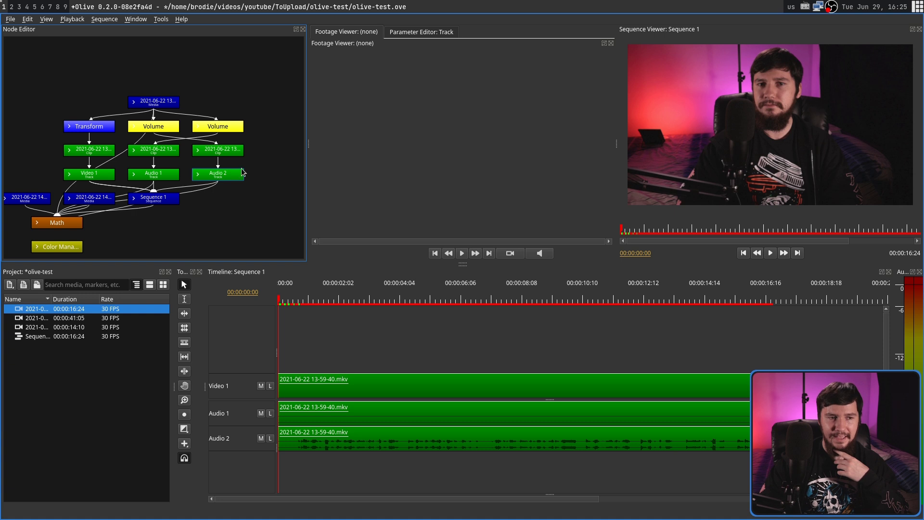
{"action": "left_click", "coordinate": [436, 33]}
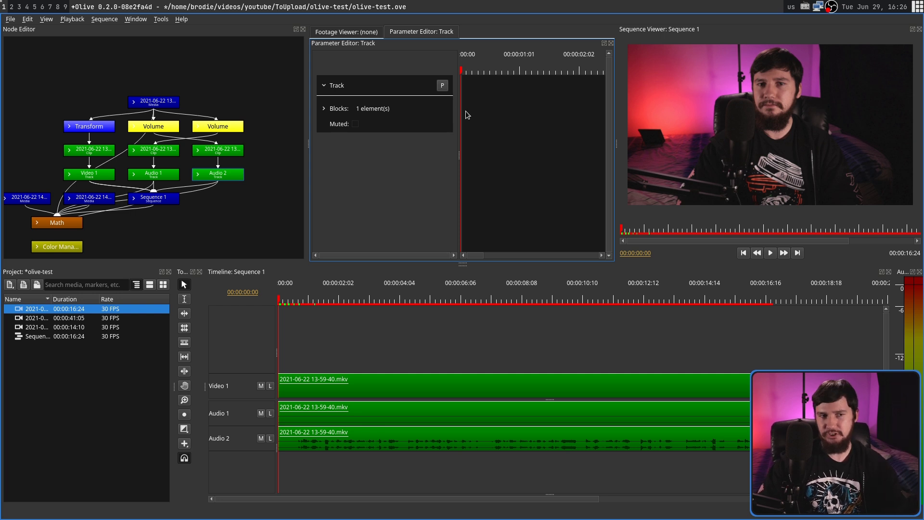
{"action": "left_click", "coordinate": [281, 121]}
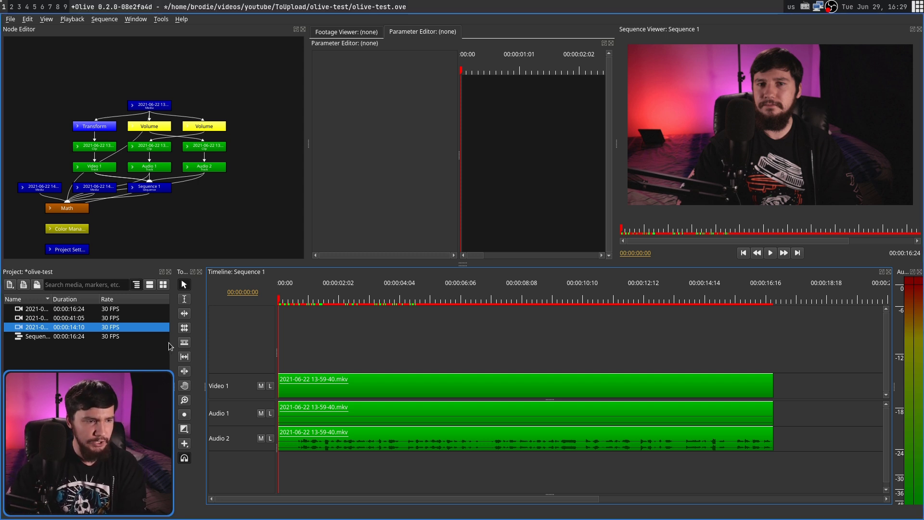
Step: Append the second clip after the existing clips and inspect the Gap nodes
{"action": "left_click_drag", "start_coordinate": [36, 317], "coordinate": [840, 392]}
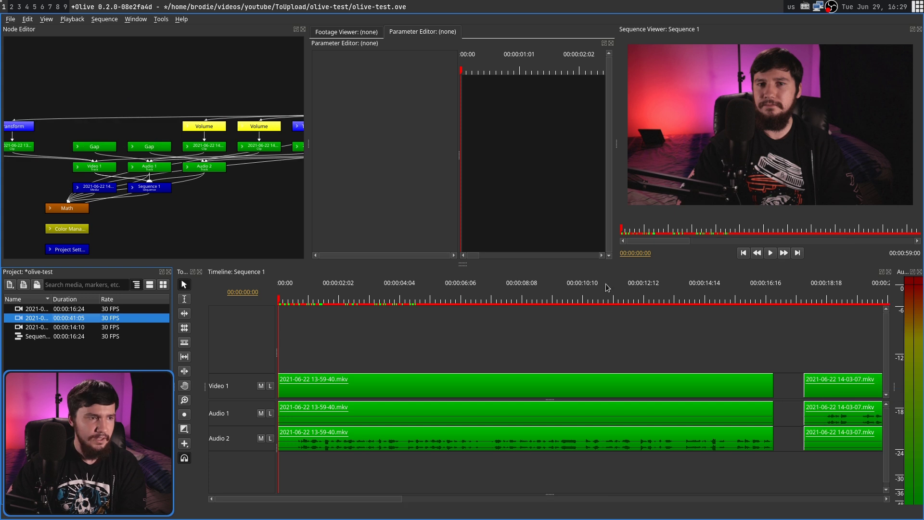
{"action": "left_click", "coordinate": [162, 149]}
{"action": "left_click", "coordinate": [106, 150]}
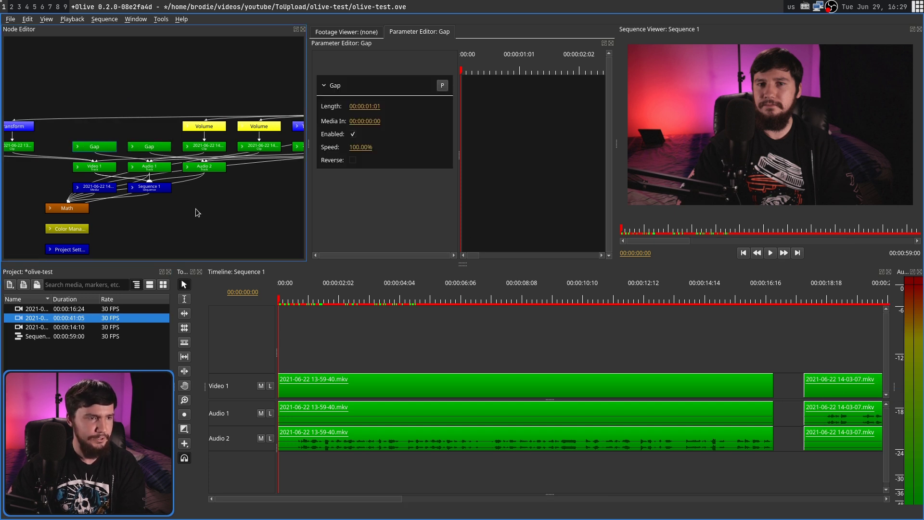
Step: Set the first Gap node's Length to 00:00:03:08 and select the later 14-03-07 clips
{"action": "scroll", "coordinate": [194, 209], "scroll_direction": "left", "scroll_amount": 7}
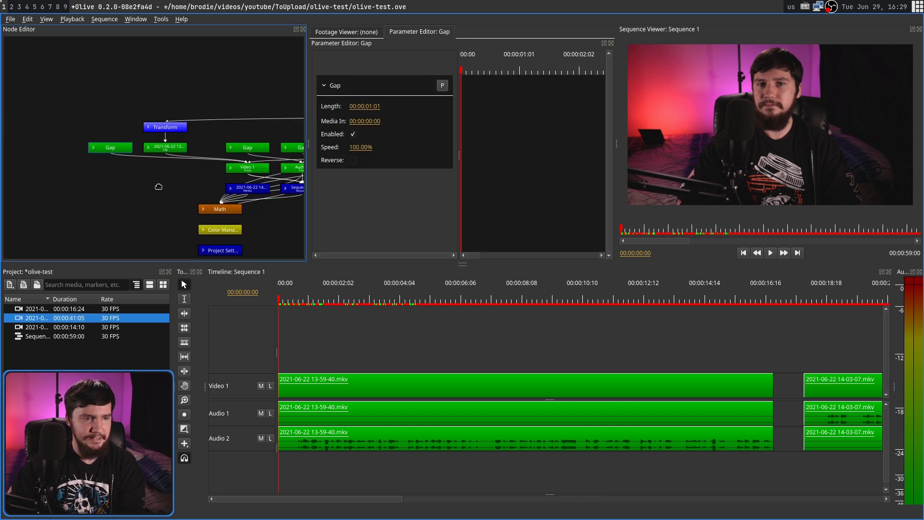
{"action": "scroll", "coordinate": [125, 186], "scroll_direction": "down", "scroll_amount": 2}
{"action": "scroll", "coordinate": [235, 178], "scroll_direction": "down", "scroll_amount": 3}
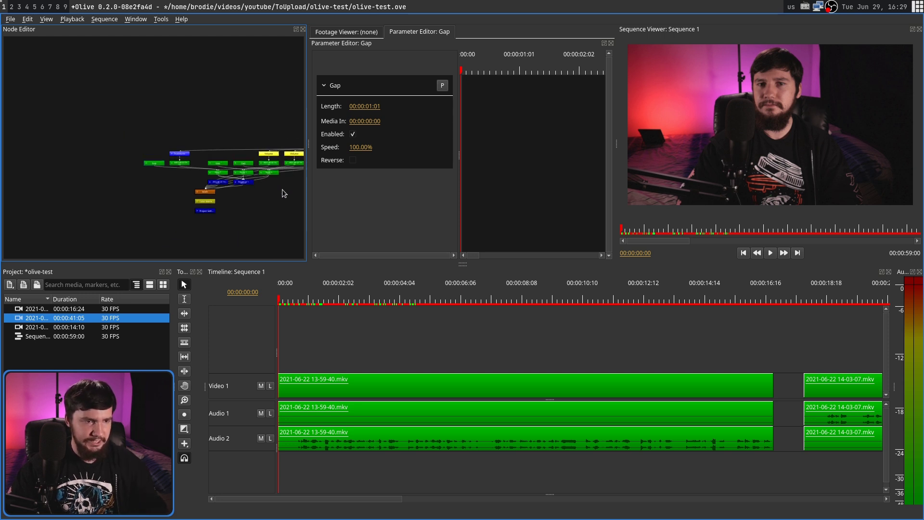
{"action": "scroll", "coordinate": [282, 189], "scroll_direction": "right", "scroll_amount": 7}
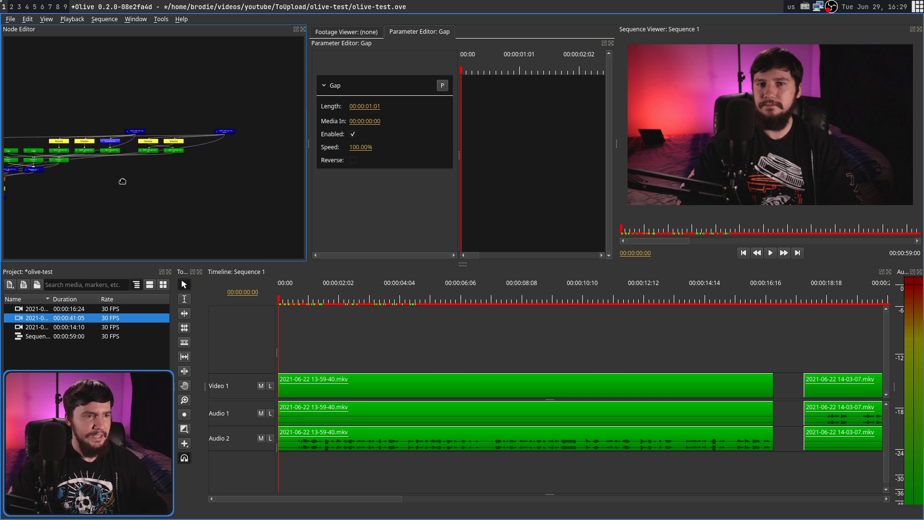
{"action": "scroll", "coordinate": [185, 182], "scroll_direction": "up", "scroll_amount": 5}
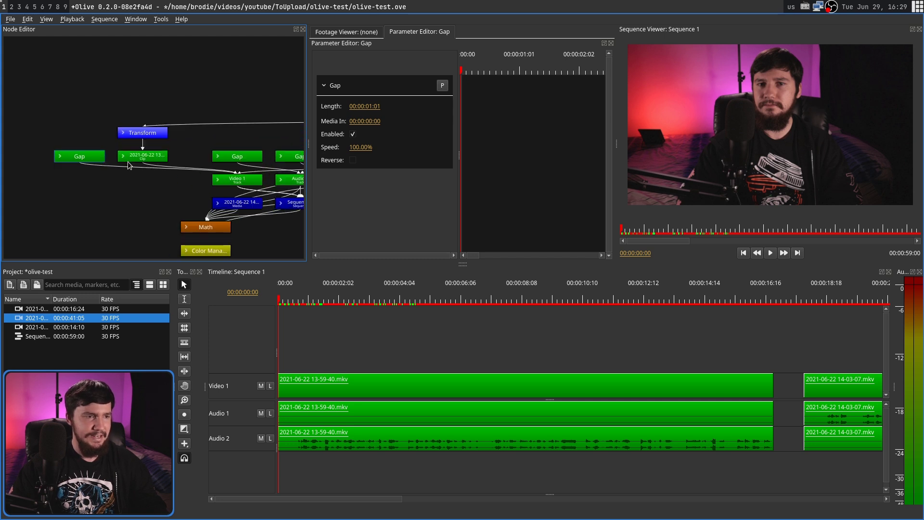
{"action": "scroll", "coordinate": [128, 161], "scroll_direction": "up", "scroll_amount": 3}
{"action": "left_click", "coordinate": [93, 165]}
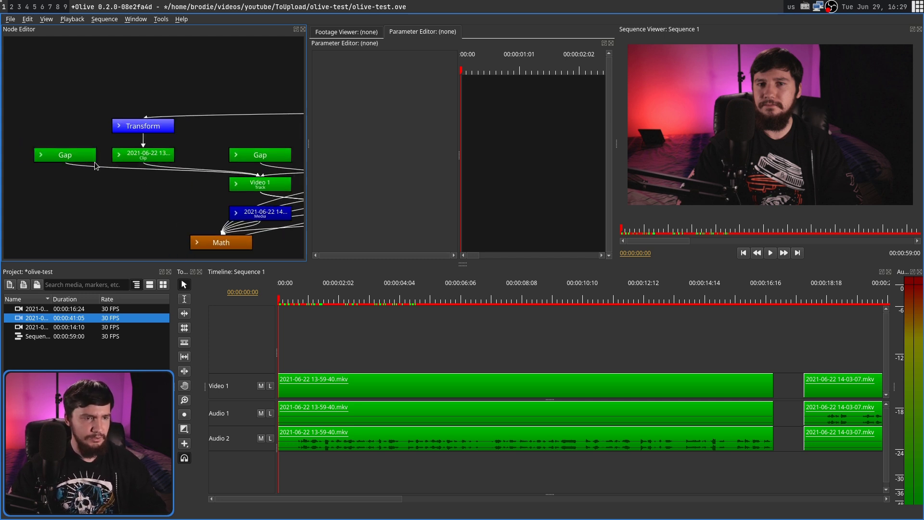
{"action": "left_click", "coordinate": [65, 156]}
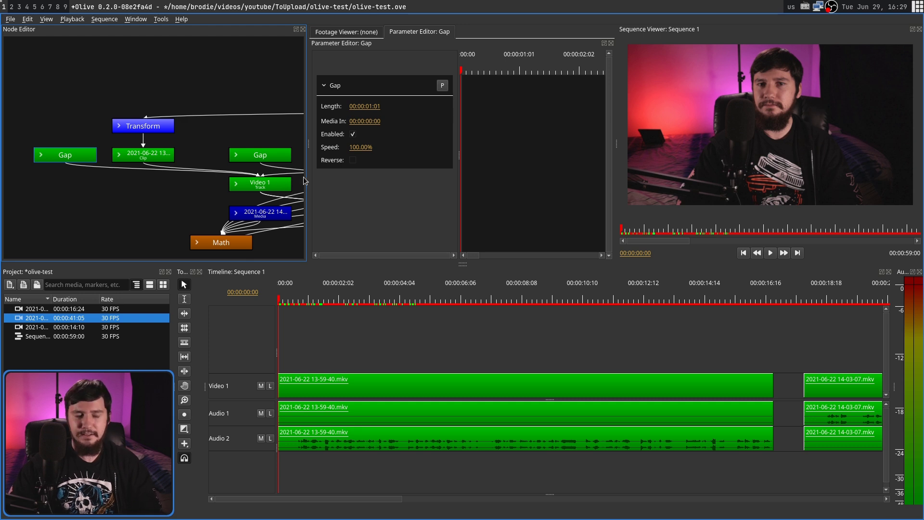
{"action": "left_click_drag", "start_coordinate": [362, 105], "coordinate": [416, 111]}
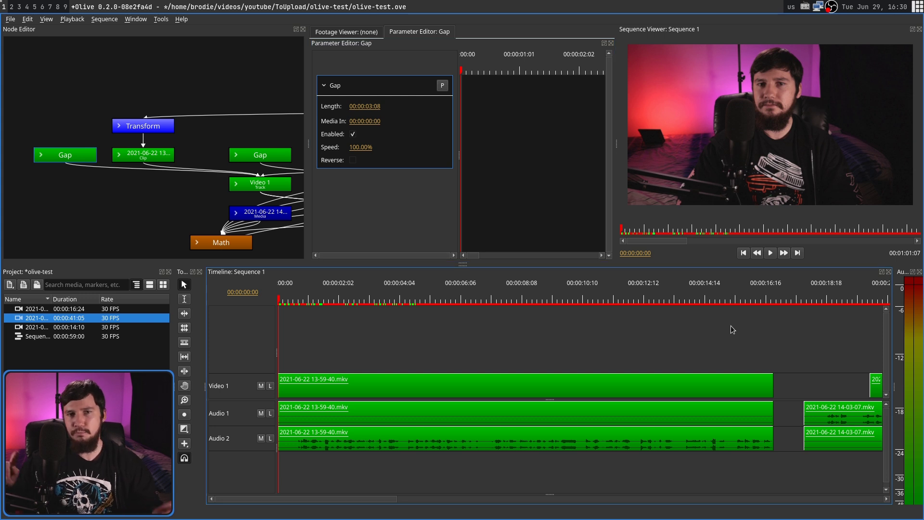
{"action": "left_click_drag", "start_coordinate": [723, 334], "coordinate": [493, 336]}
{"action": "left_click", "coordinate": [610, 394]}
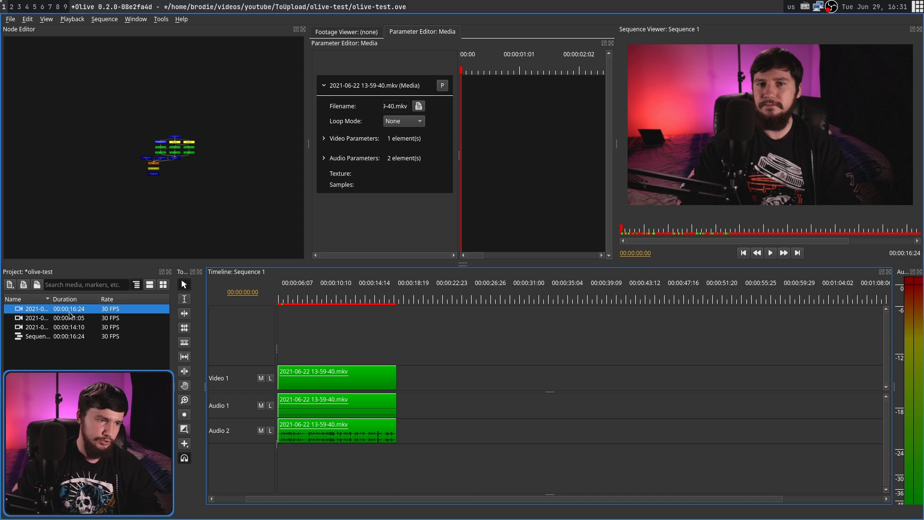
Step: Drop three copies of the first project clip into the sequence, then undo them
{"action": "left_click_drag", "start_coordinate": [38, 309], "coordinate": [426, 404]}
{"action": "left_click_drag", "start_coordinate": [64, 313], "coordinate": [642, 380]}
{"action": "left_click_drag", "start_coordinate": [65, 308], "coordinate": [576, 362]}
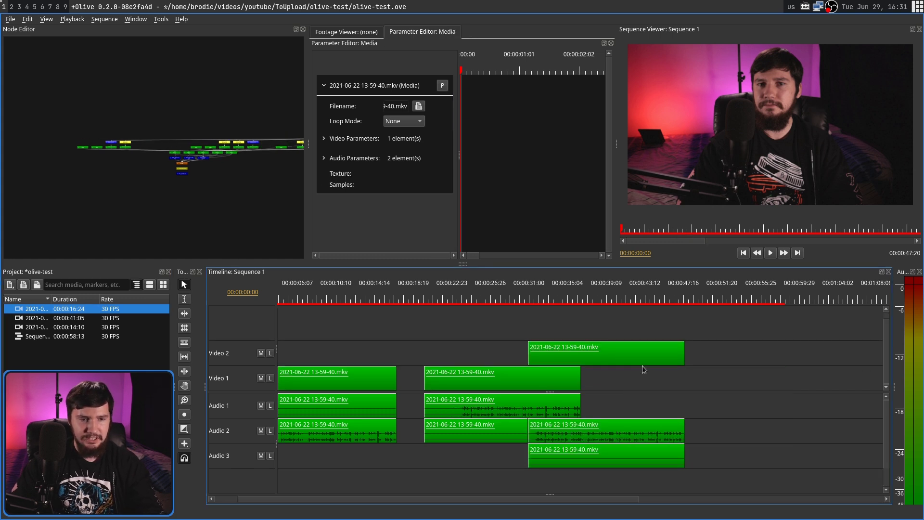
{"action": "key", "text": "ctrl+z"}
{"action": "key", "text": "ctrl+z"}
{"action": "left_click_drag", "start_coordinate": [204, 172], "coordinate": [140, 176]}
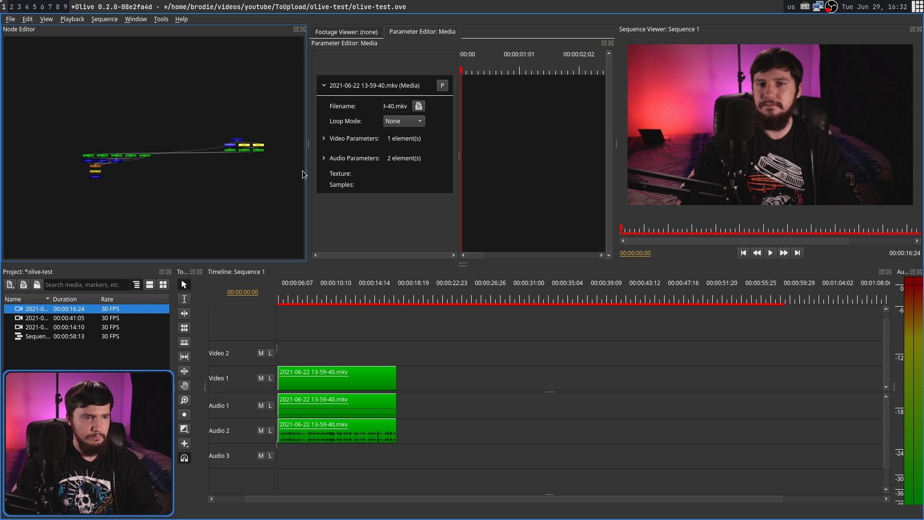
{"action": "scroll", "coordinate": [250, 130], "scroll_direction": "up", "scroll_amount": 4}
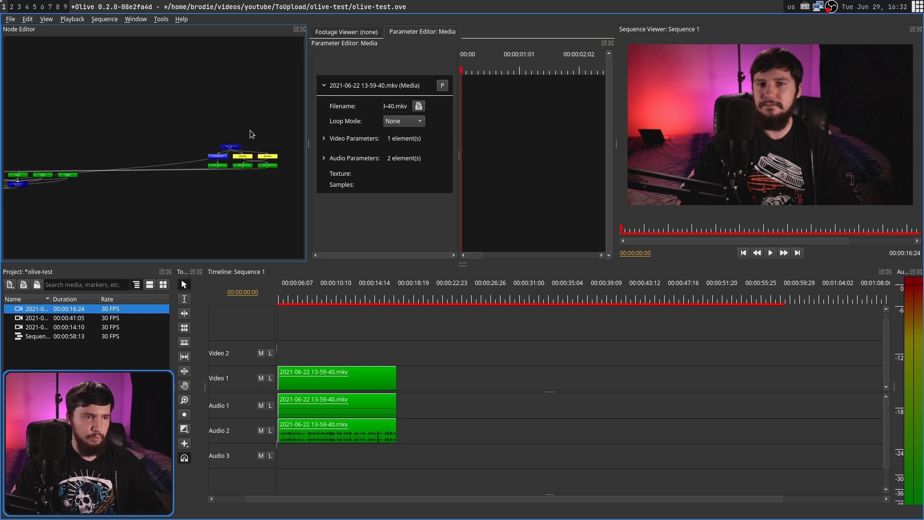
{"action": "scroll", "coordinate": [253, 186], "scroll_direction": "down", "scroll_amount": 3}
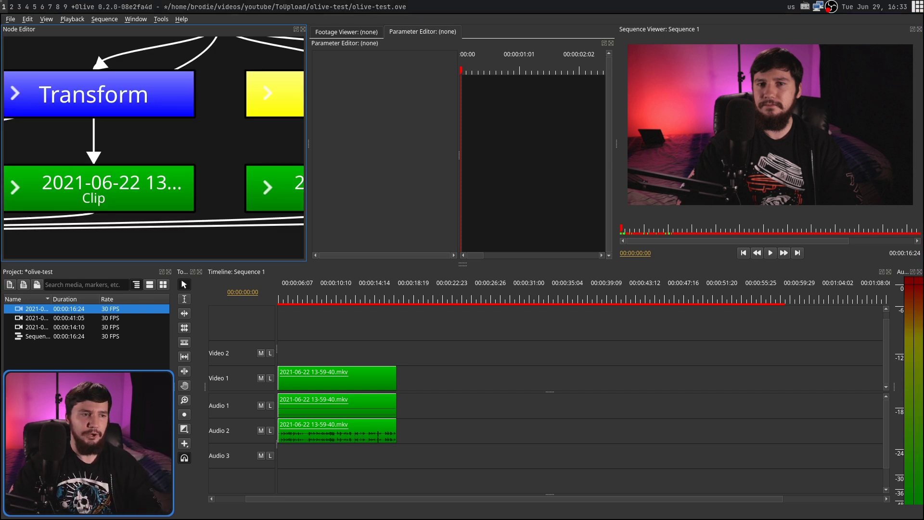
{"action": "left_click", "coordinate": [121, 227]}
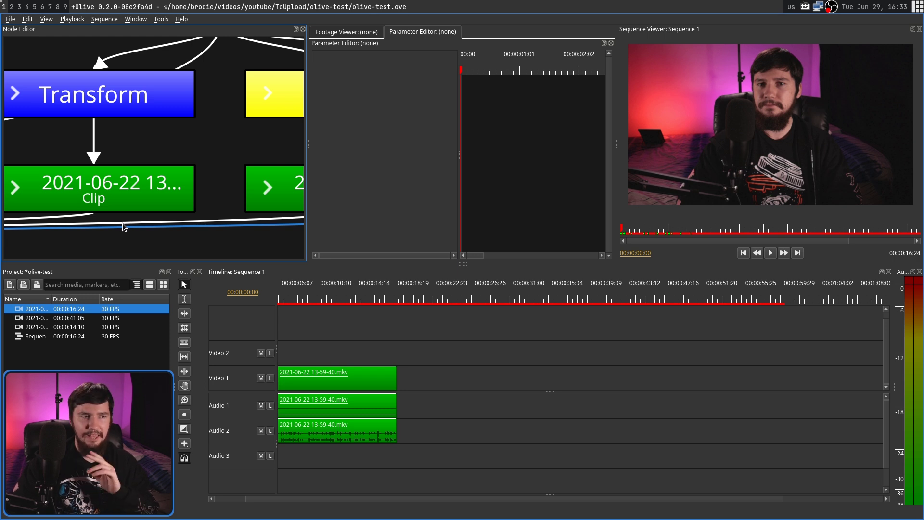
{"action": "left_click", "coordinate": [120, 219]}
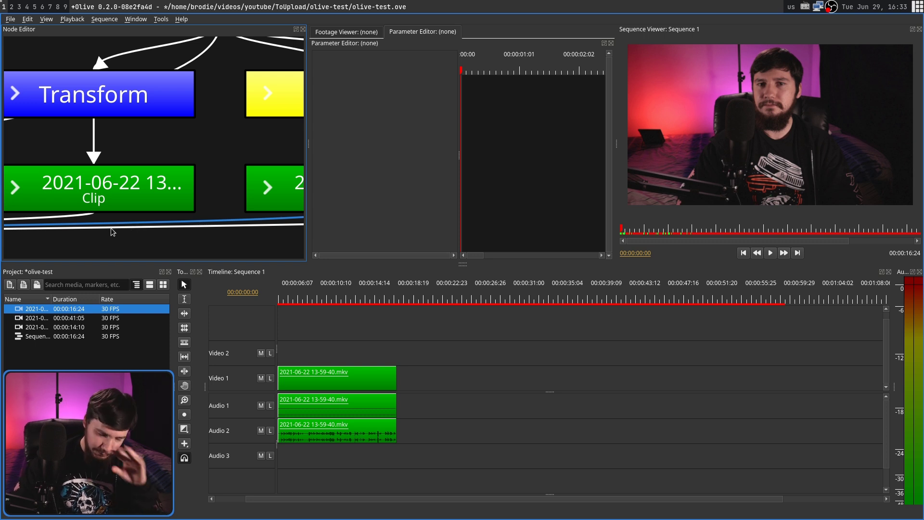
{"action": "scroll", "coordinate": [164, 129], "scroll_direction": "down", "scroll_amount": 8}
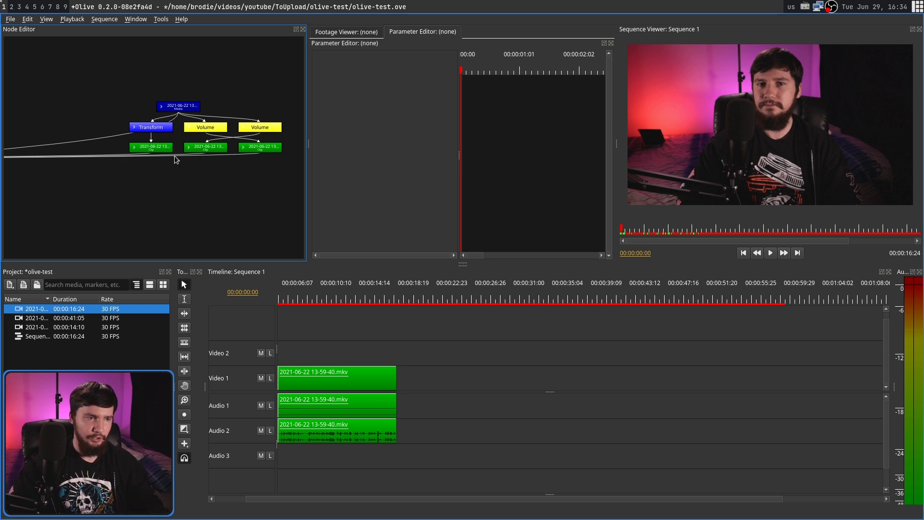
{"action": "scroll", "coordinate": [175, 158], "scroll_direction": "up", "scroll_amount": 8}
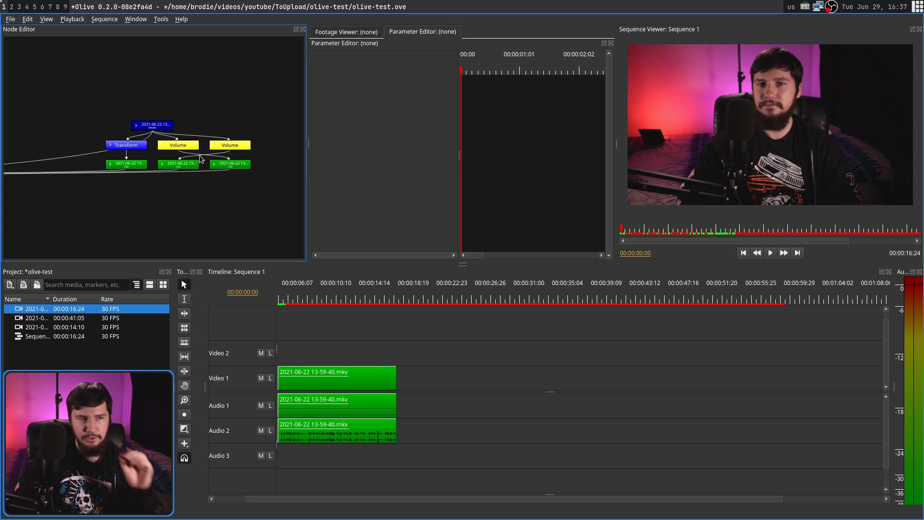
{"action": "left_click_drag", "start_coordinate": [253, 194], "coordinate": [204, 226]}
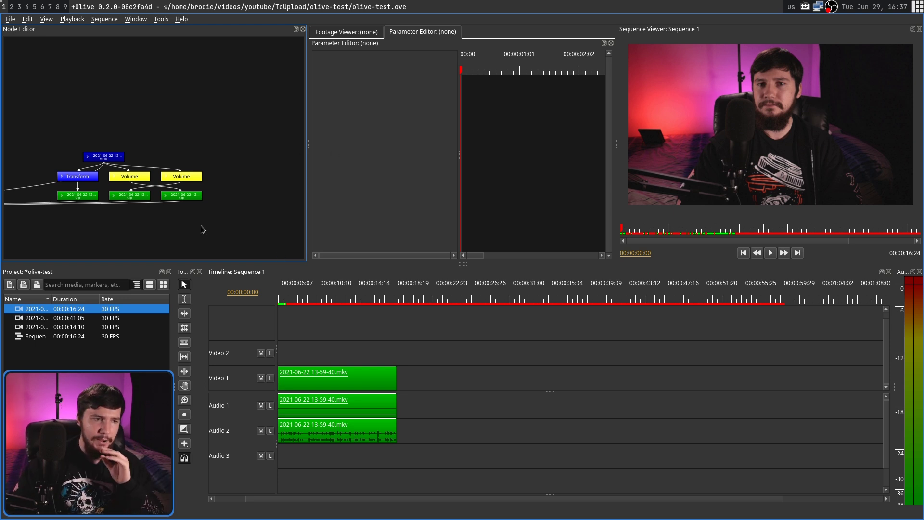
{"action": "left_click_drag", "start_coordinate": [134, 218], "coordinate": [145, 174]}
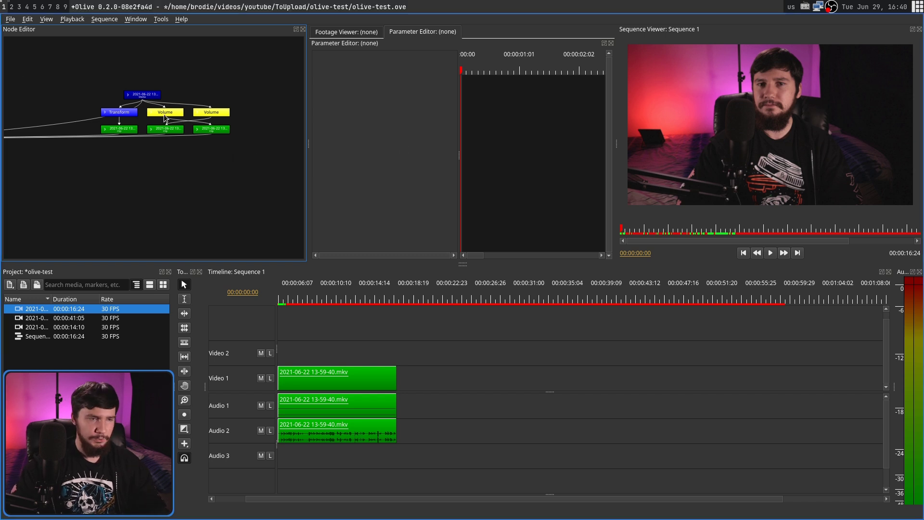
{"action": "scroll", "coordinate": [188, 133], "scroll_direction": "up", "scroll_amount": 2}
{"action": "scroll", "coordinate": [164, 135], "scroll_direction": "up", "scroll_amount": 3}
{"action": "scroll", "coordinate": [165, 136], "scroll_direction": "down", "scroll_amount": 4}
{"action": "scroll", "coordinate": [164, 136], "scroll_direction": "up", "scroll_amount": 3}
{"action": "scroll", "coordinate": [167, 140], "scroll_direction": "down", "scroll_amount": 3}
{"action": "right_click", "coordinate": [153, 163]}
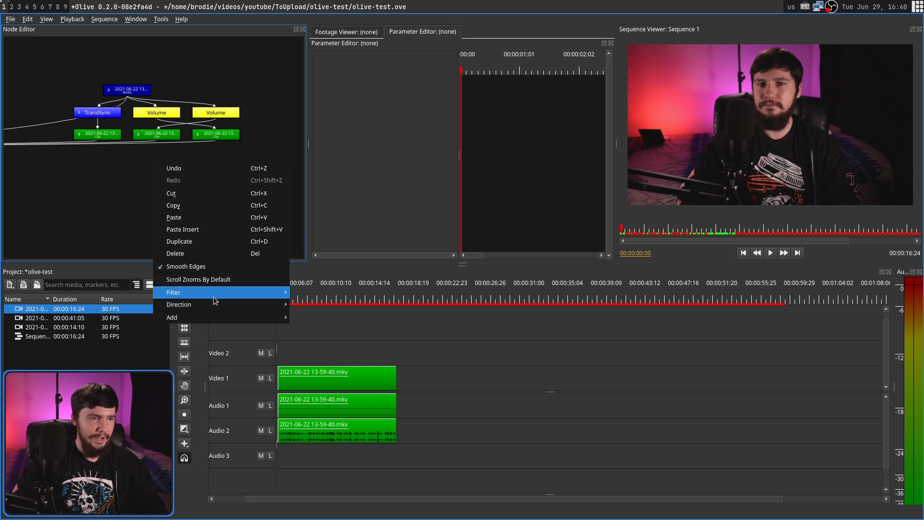
{"action": "left_click", "coordinate": [123, 172]}
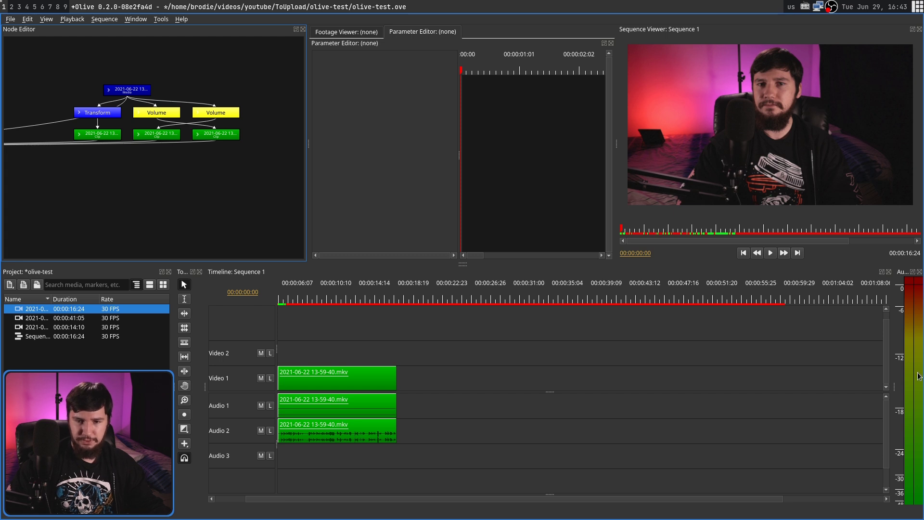
Step: Fit the whole sequence in the timeline, preview it, then replay from the start and stop at 00:00:11:07
{"action": "left_click", "coordinate": [351, 308]}
{"action": "key", "text": "equal"}
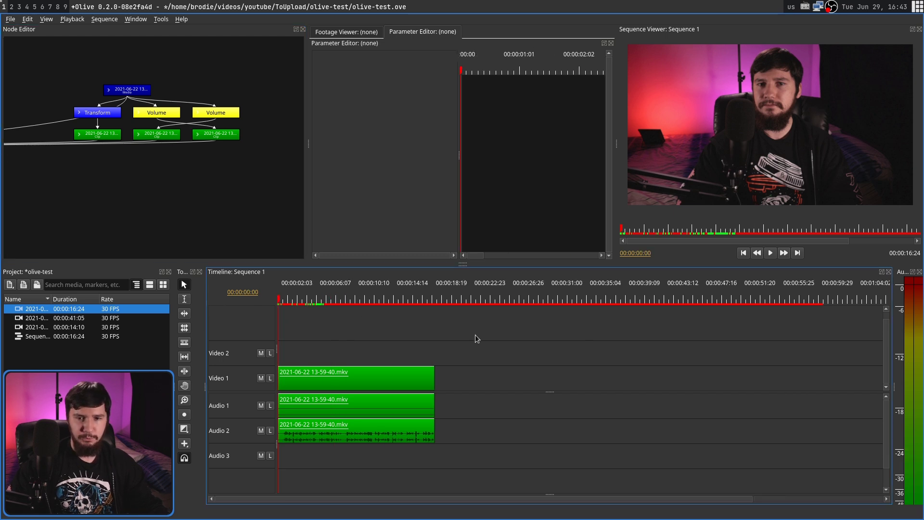
{"action": "key", "text": "space"}
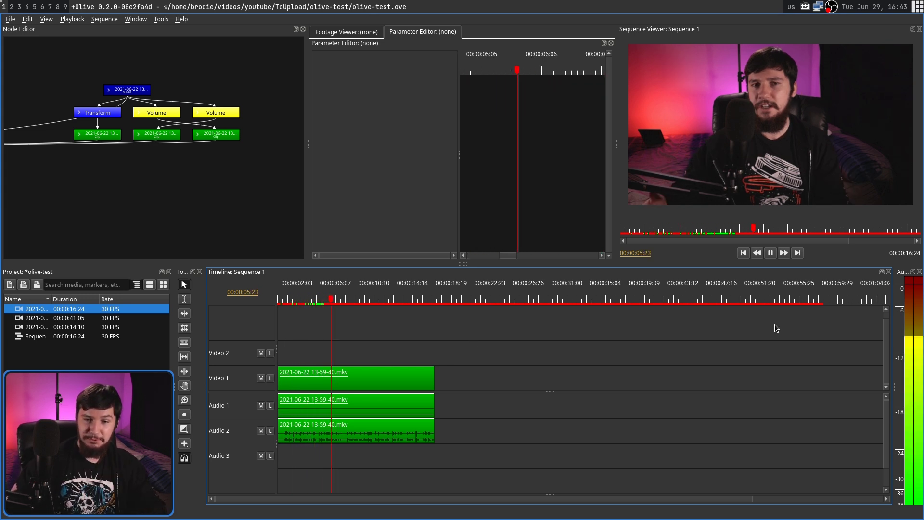
{"action": "key", "text": "space"}
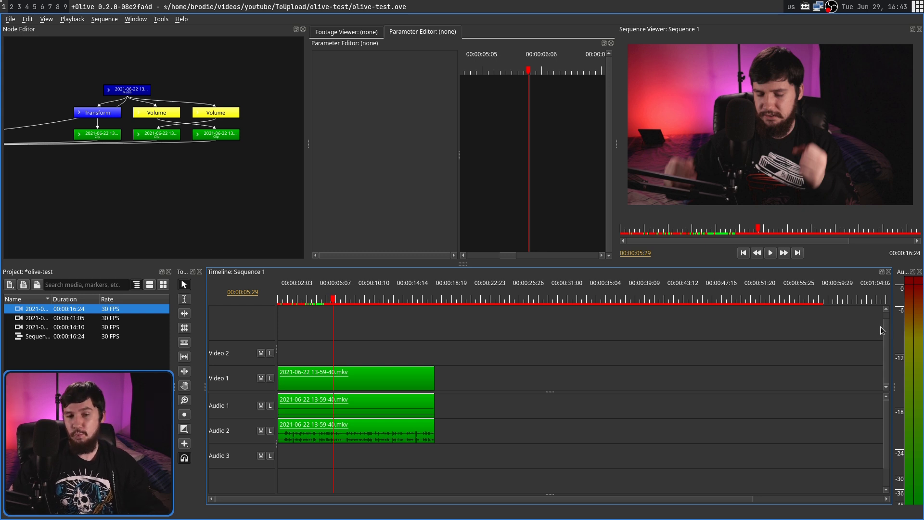
{"action": "key", "text": "Home"}
{"action": "key", "text": "space"}
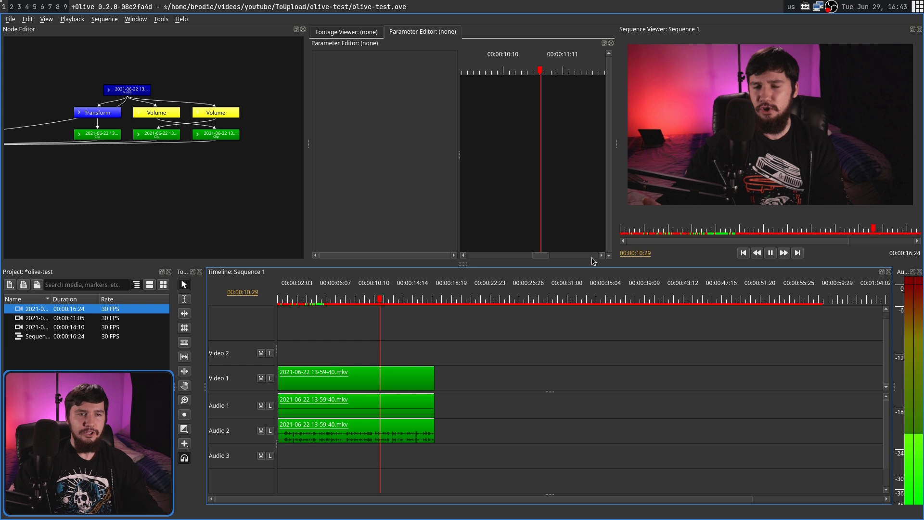
{"action": "key", "text": "space"}
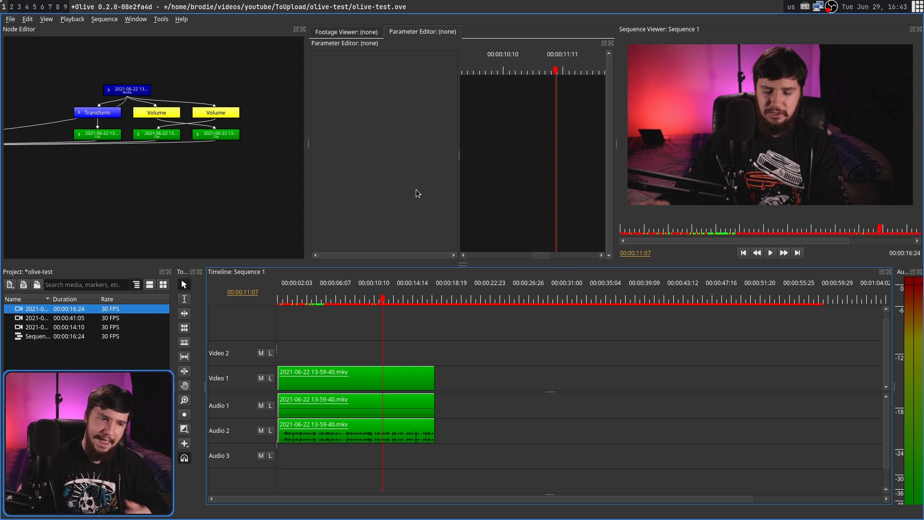
Step: Play the sequence from 00:00:03:07 through to its end at 00:00:16:24
{"action": "left_click", "coordinate": [310, 300]}
{"action": "key", "text": "space"}
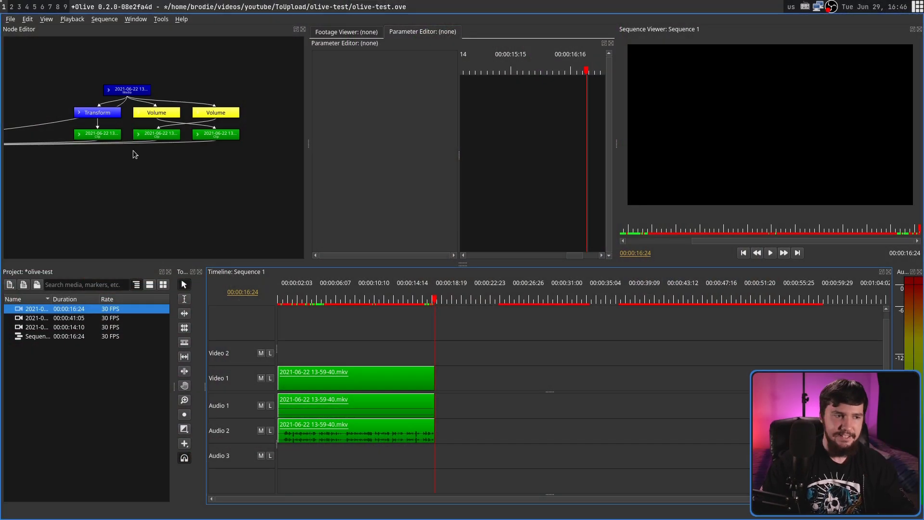
{"action": "left_click", "coordinate": [123, 189]}
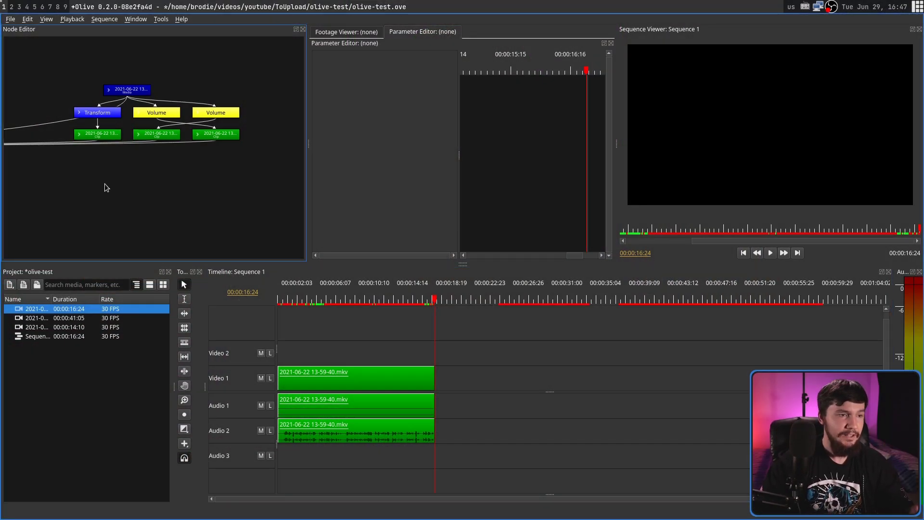
{"action": "left_click_drag", "start_coordinate": [146, 187], "coordinate": [169, 197]}
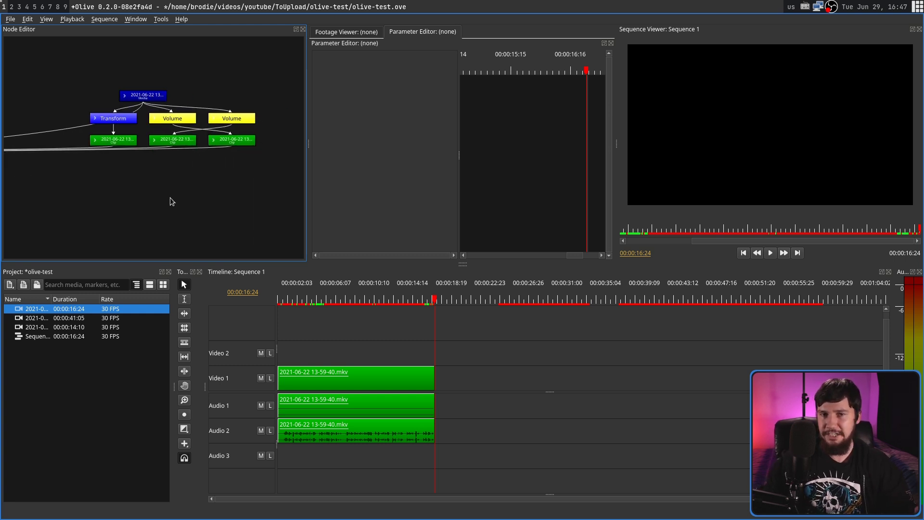